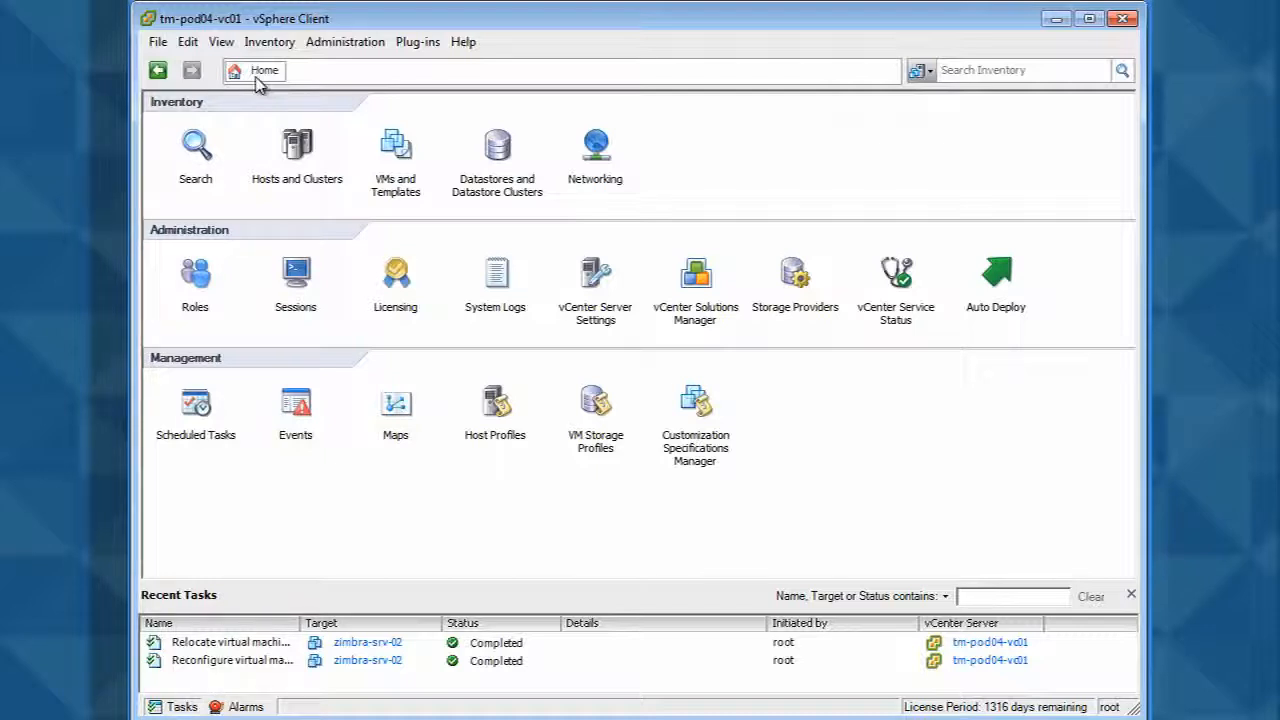
- Start a new datastore cluster in the StorageDemo datacenter named Gold DC with Storage DRS turned on
left_click(499, 147)
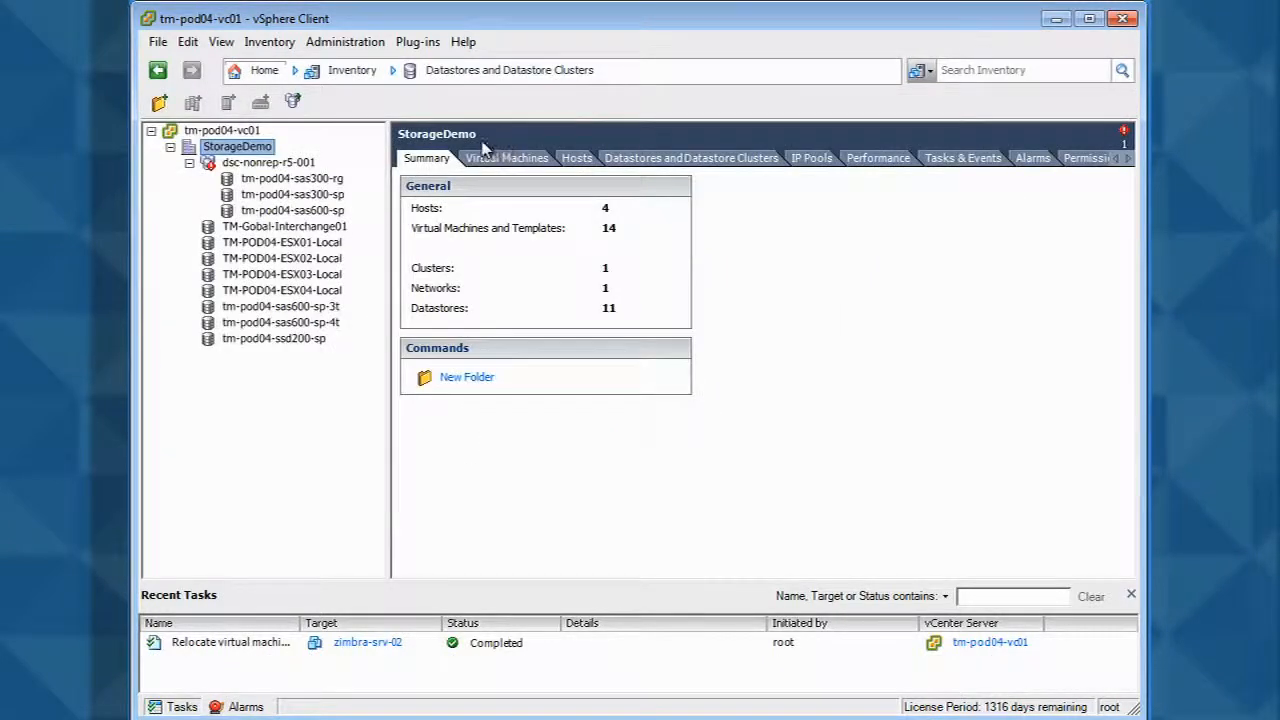
right_click(226, 149)
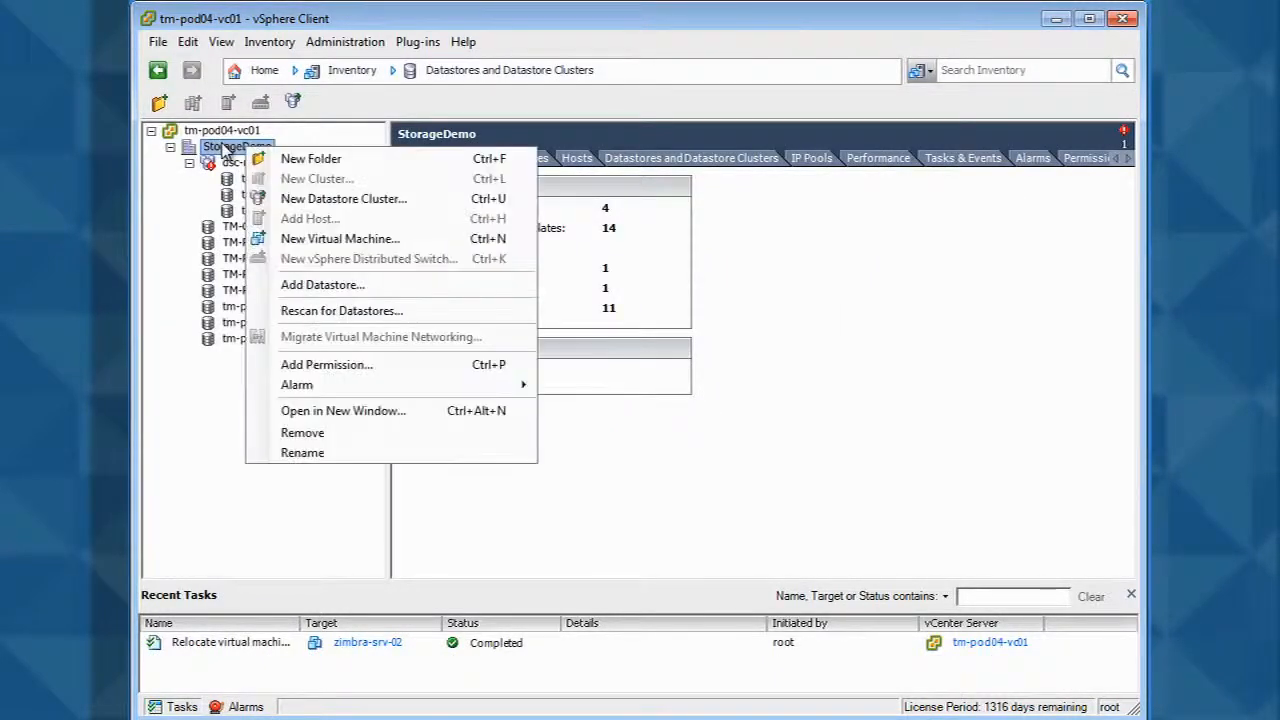
left_click(330, 199)
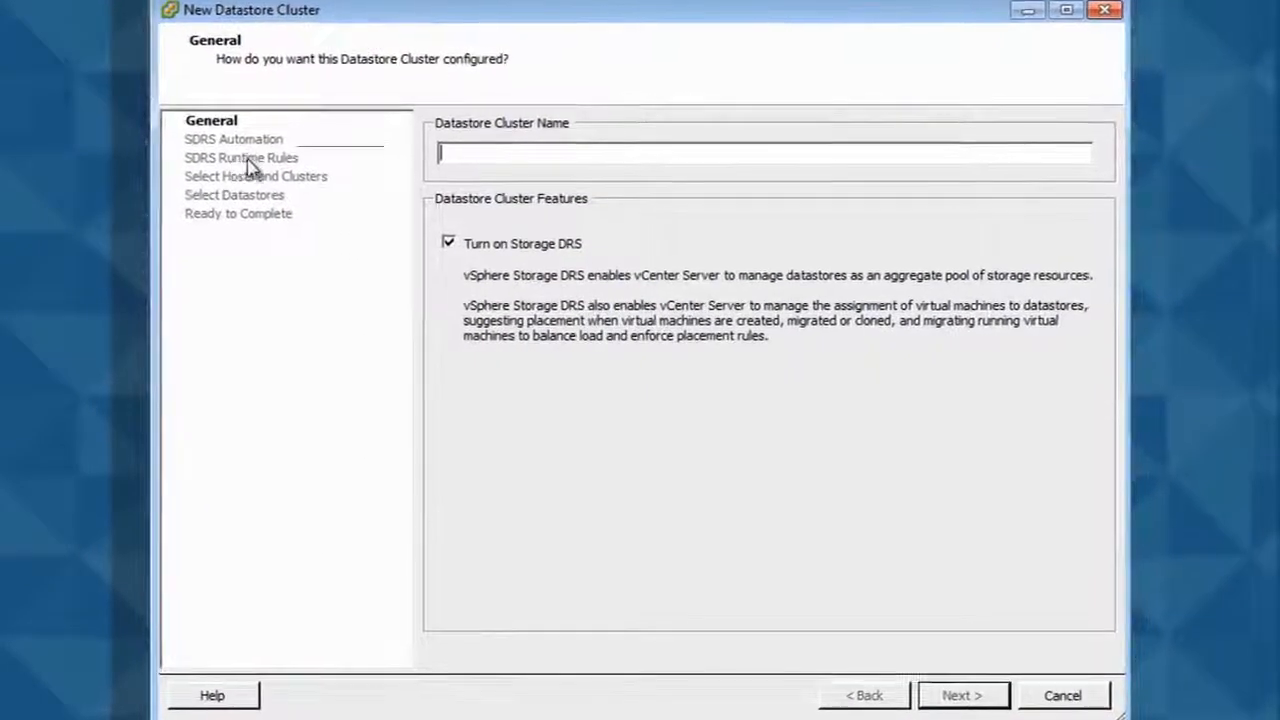
type("Gold DC")
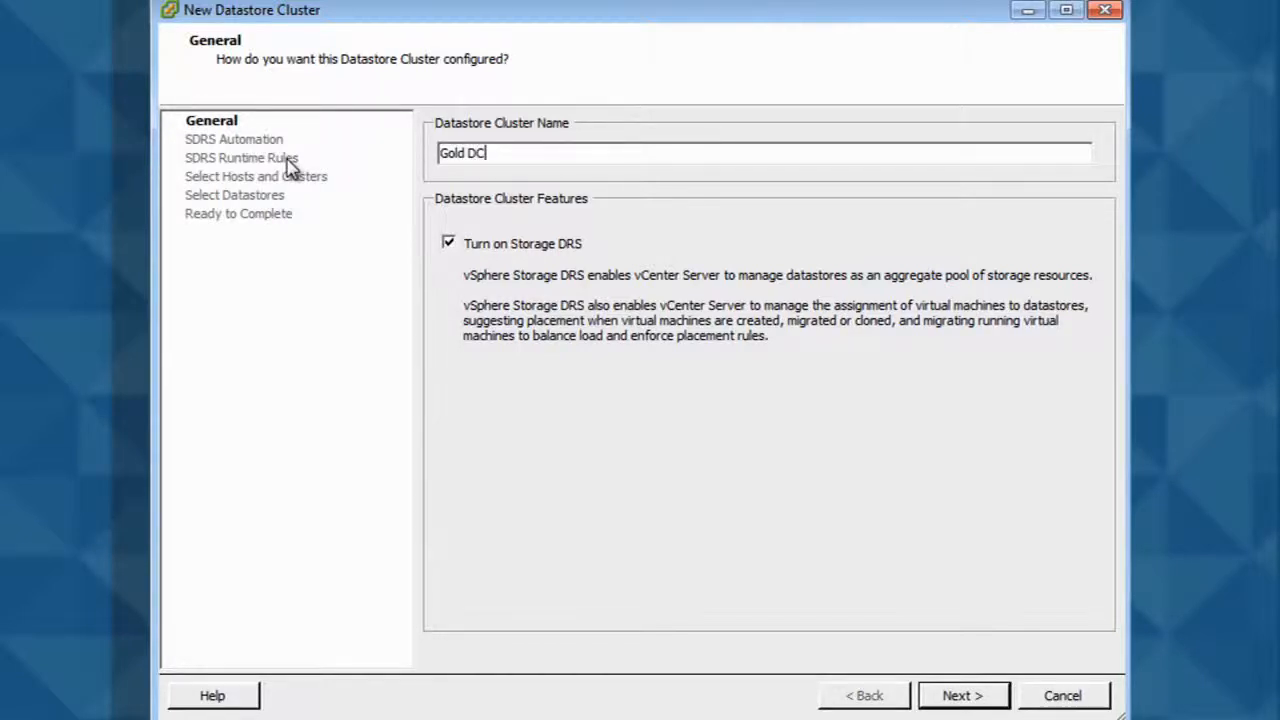
left_click(955, 695)
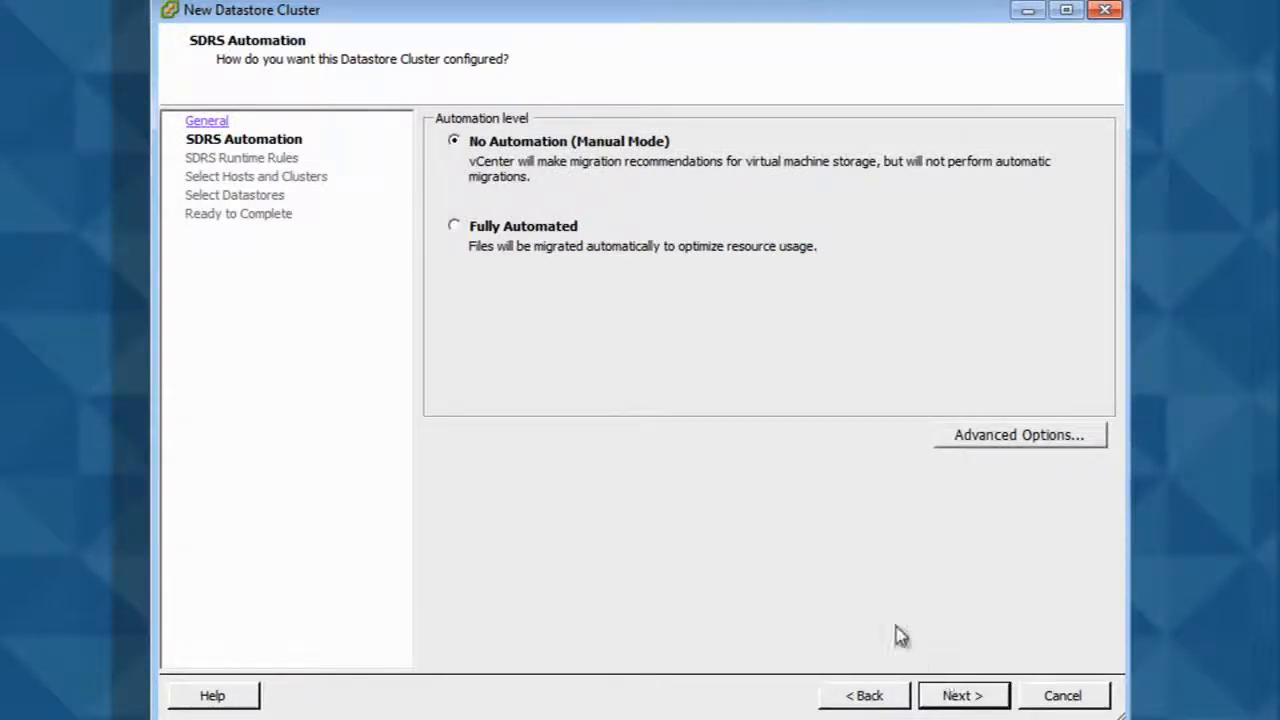
- Set the cluster's Storage DRS automation to Fully Automated and keep the default runtime rules, showing the advanced options
left_click(455, 229)
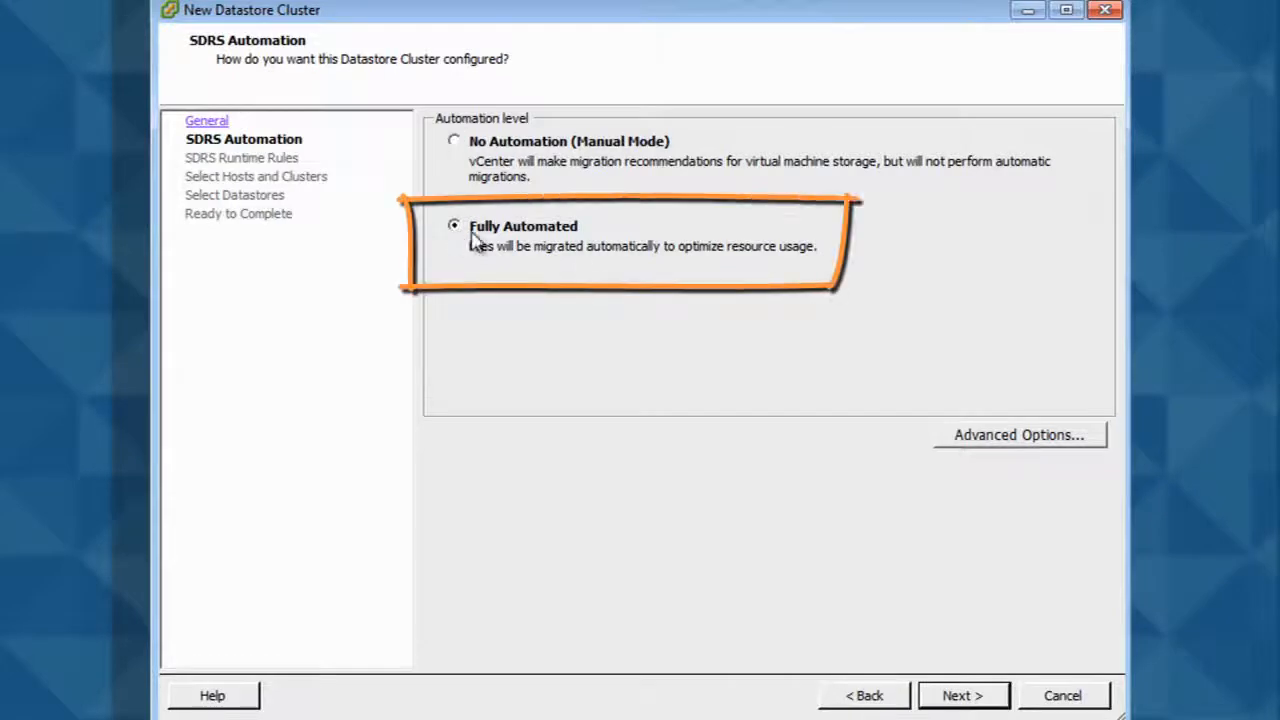
left_click(955, 696)
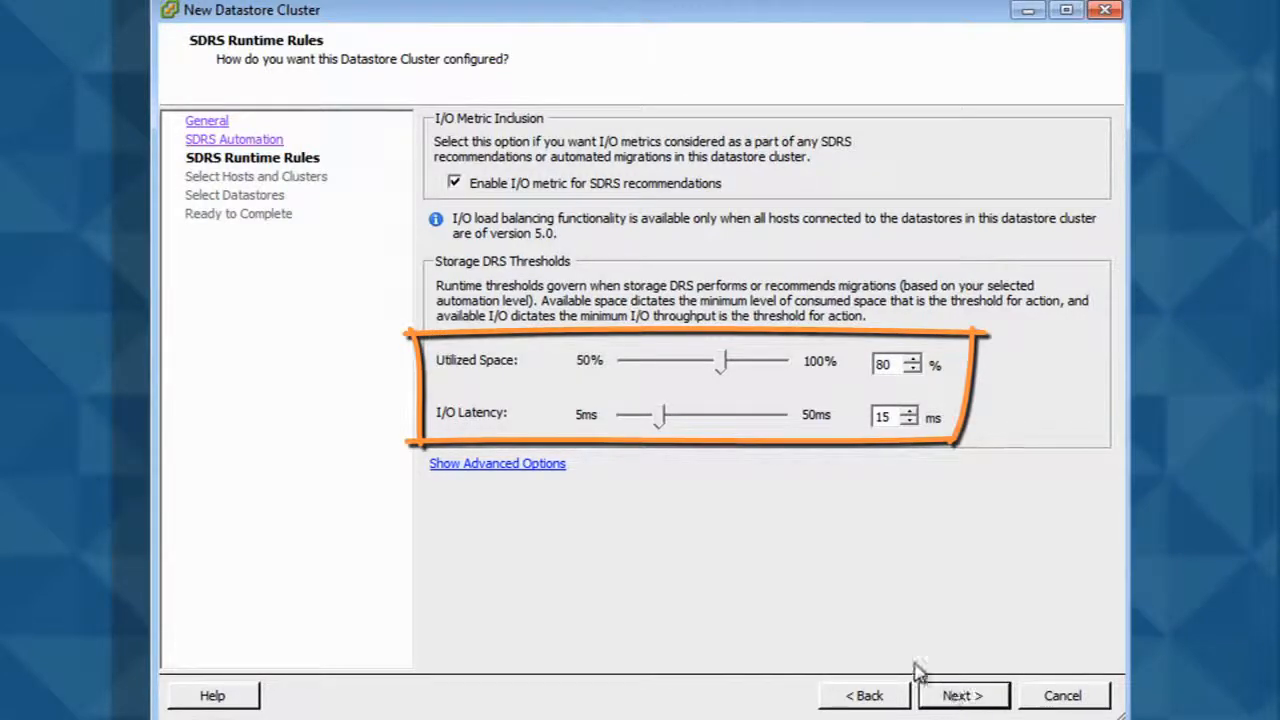
left_click(540, 464)
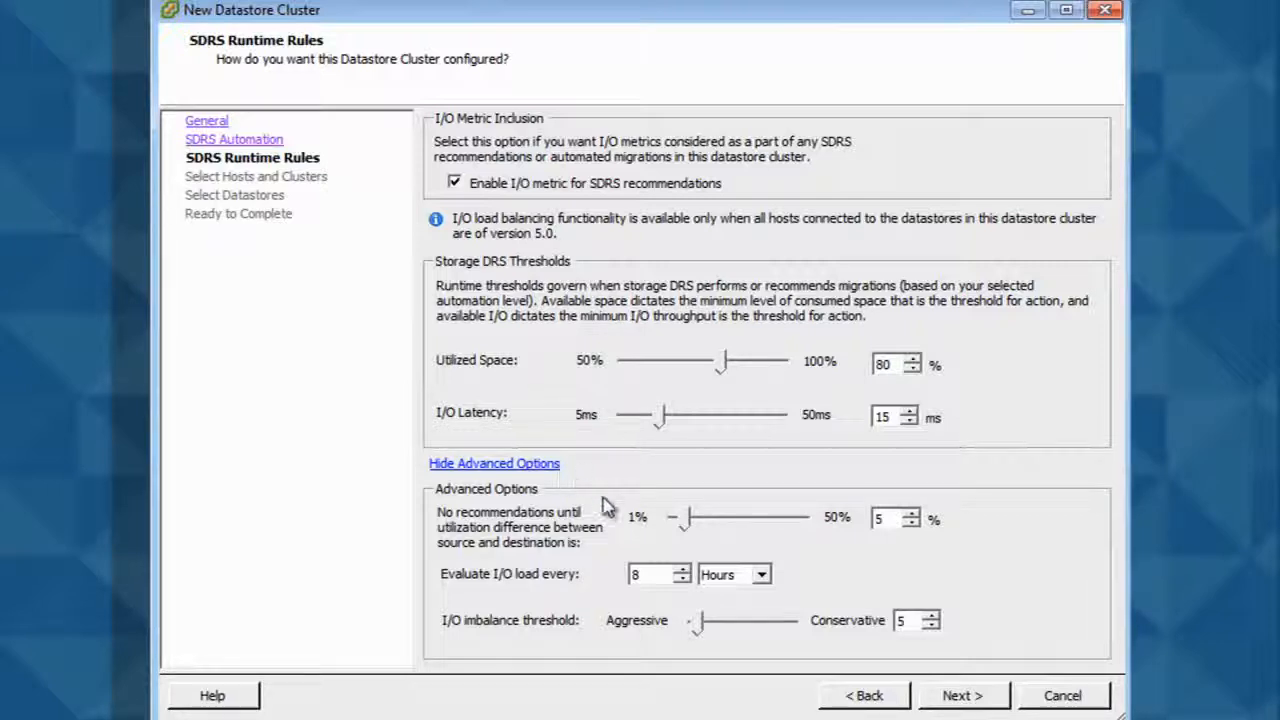
left_click(958, 696)
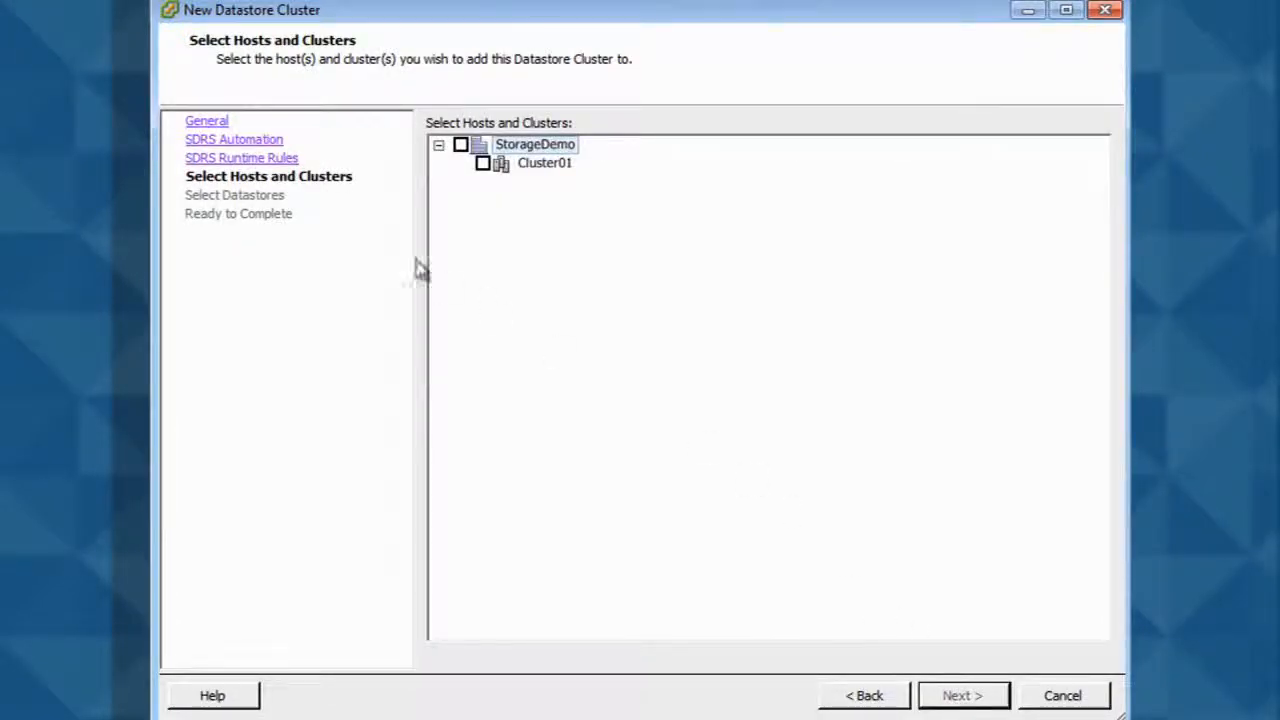
- Attach the datastore cluster to the StorageDemo datacenter including Cluster01
left_click(460, 146)
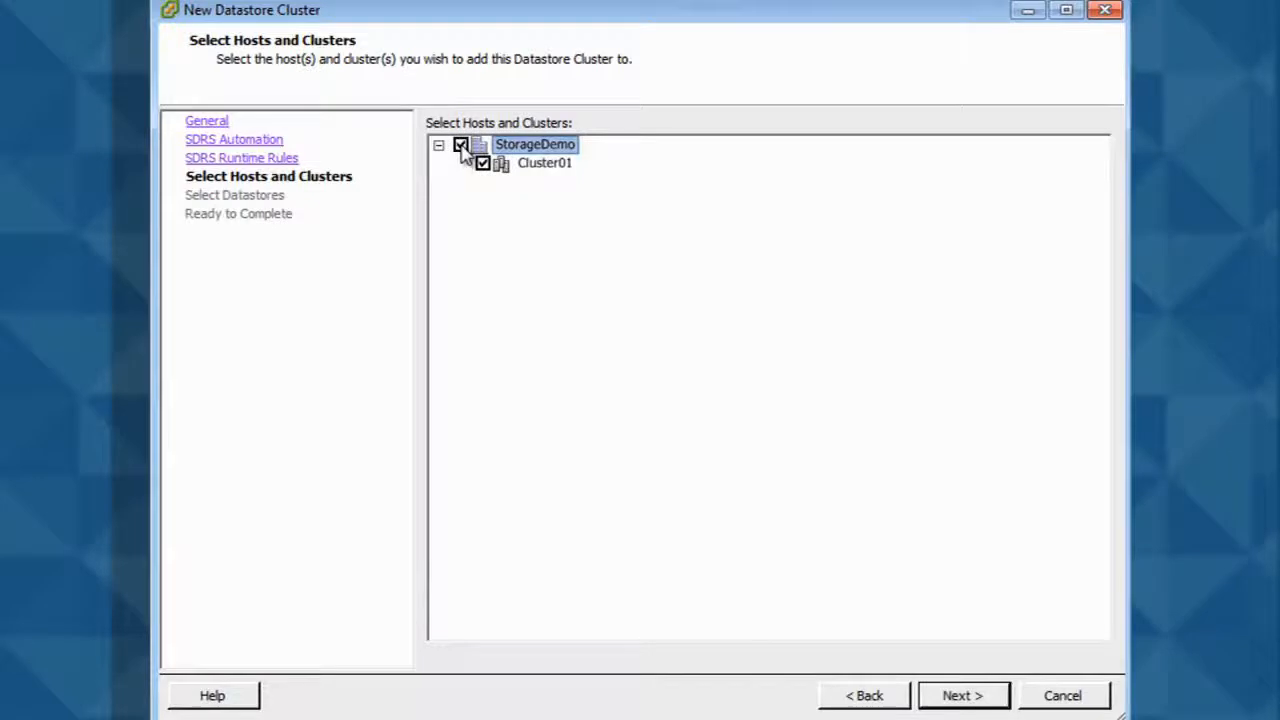
left_click(955, 696)
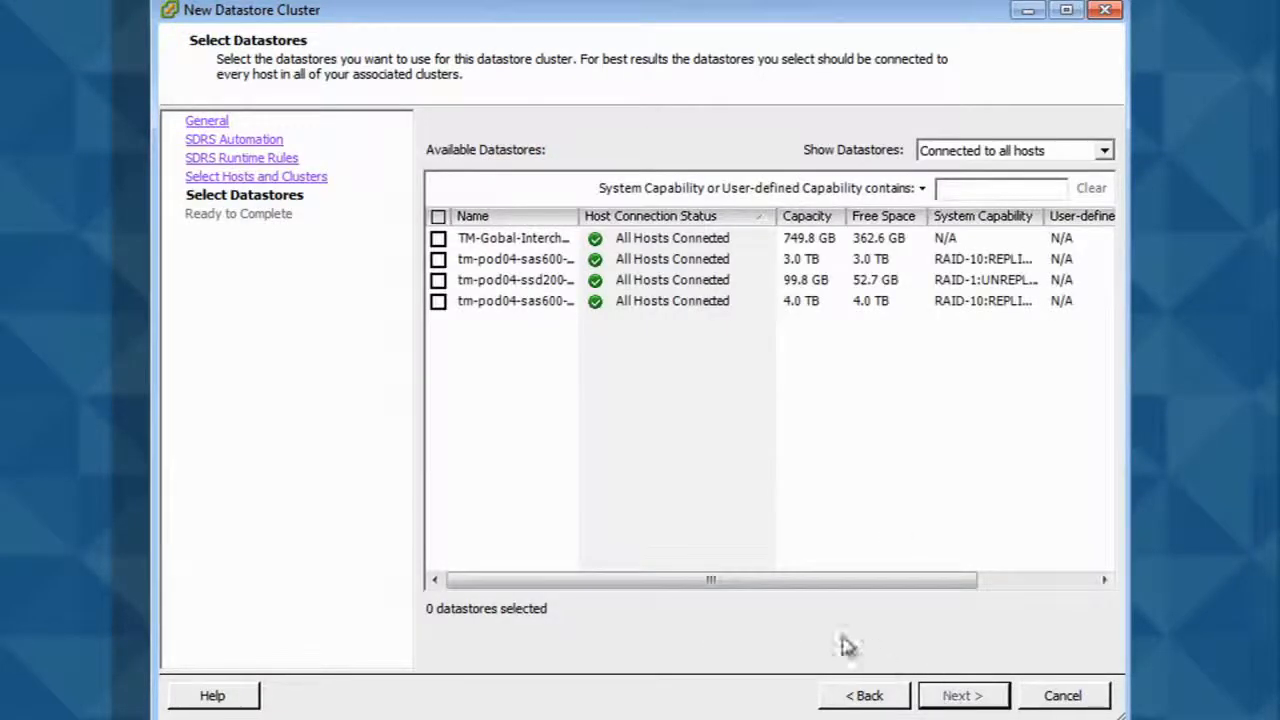
- Add the tm-pod04-sas600-sp-3t and tm-pod04-sas600-sp-4t datastores to the cluster and finish creating Gold DC
left_click(438, 302)
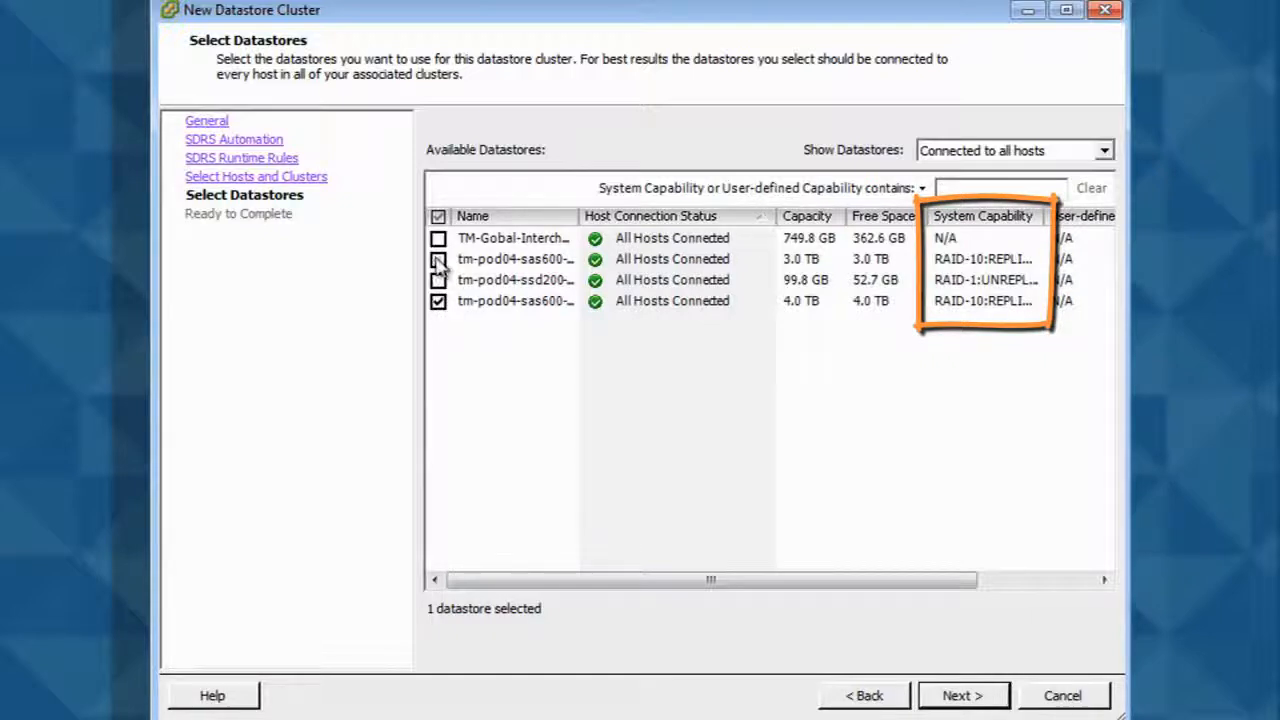
left_click(438, 260)
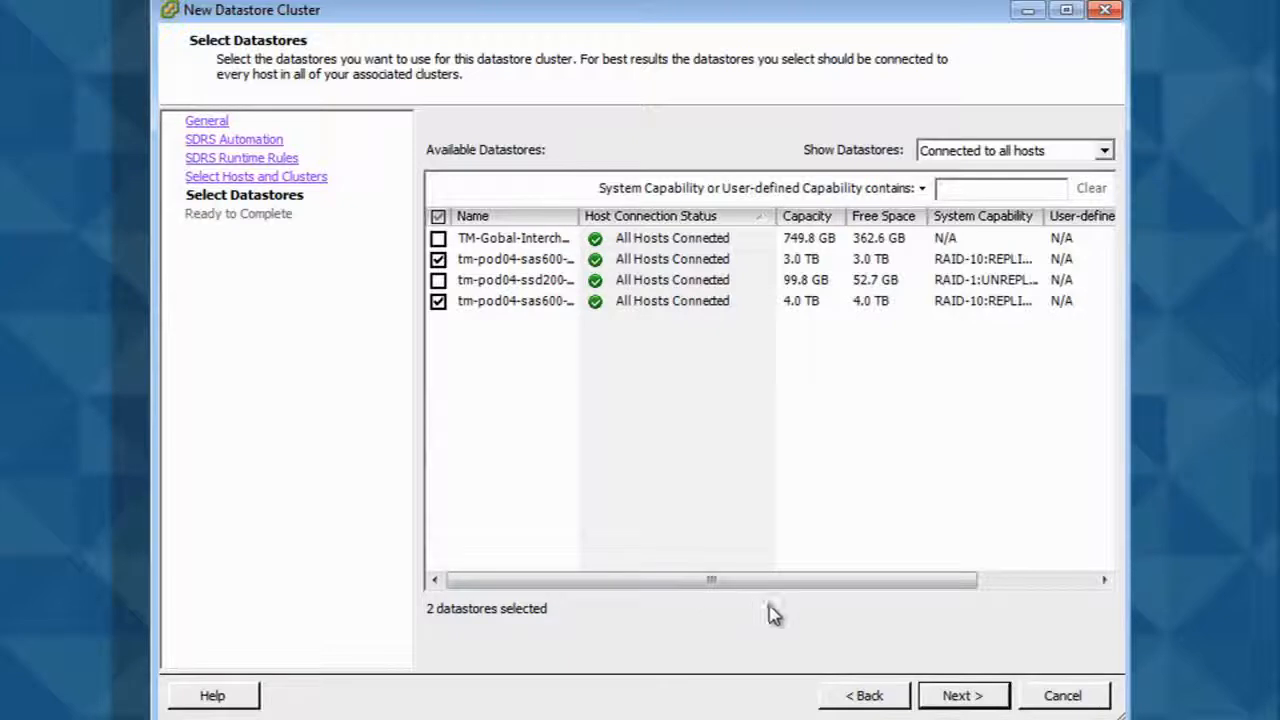
left_click(960, 695)
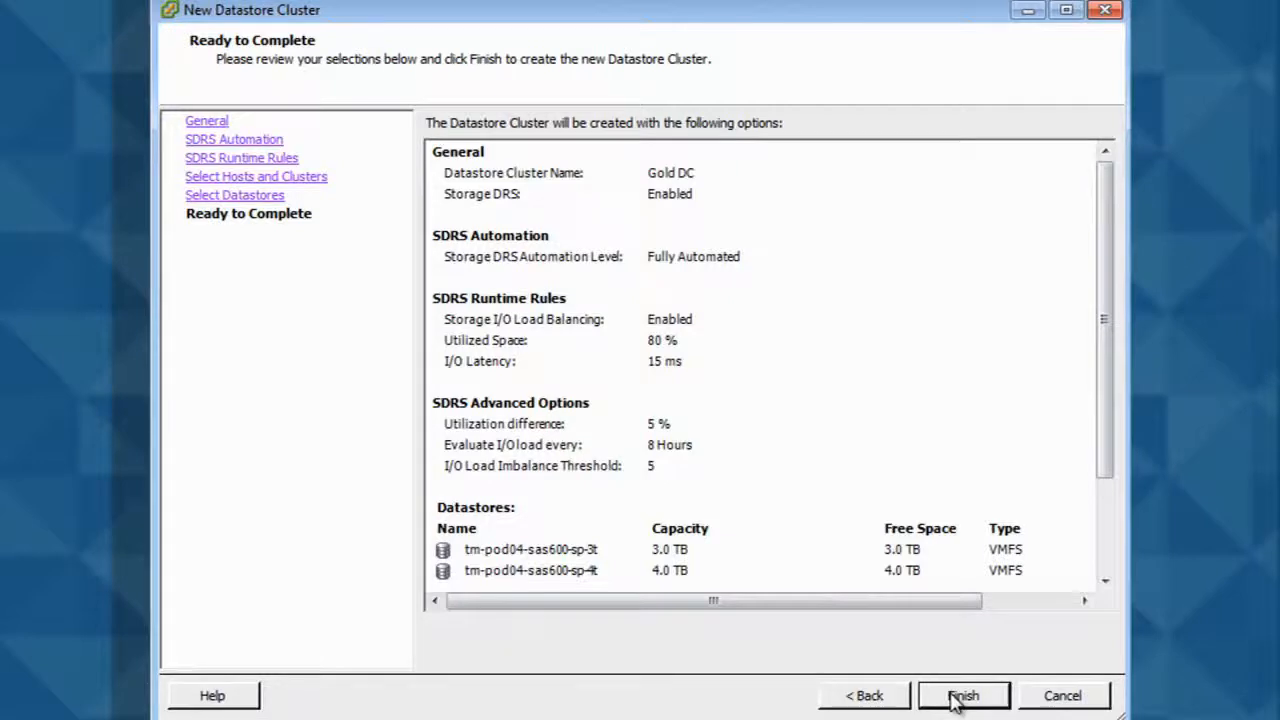
left_click(960, 695)
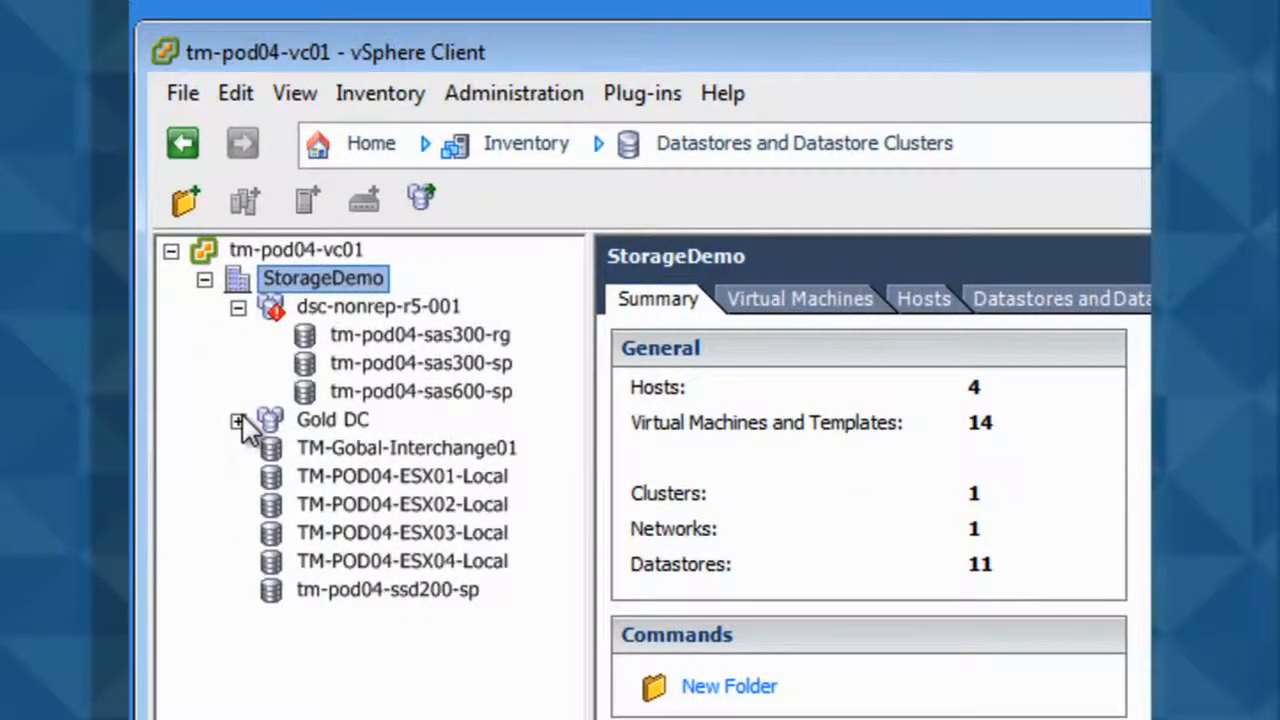
- Apply the pending Storage DRS recommendations for the dsc-nonrep-r5-001 datastore cluster
left_click(238, 421)
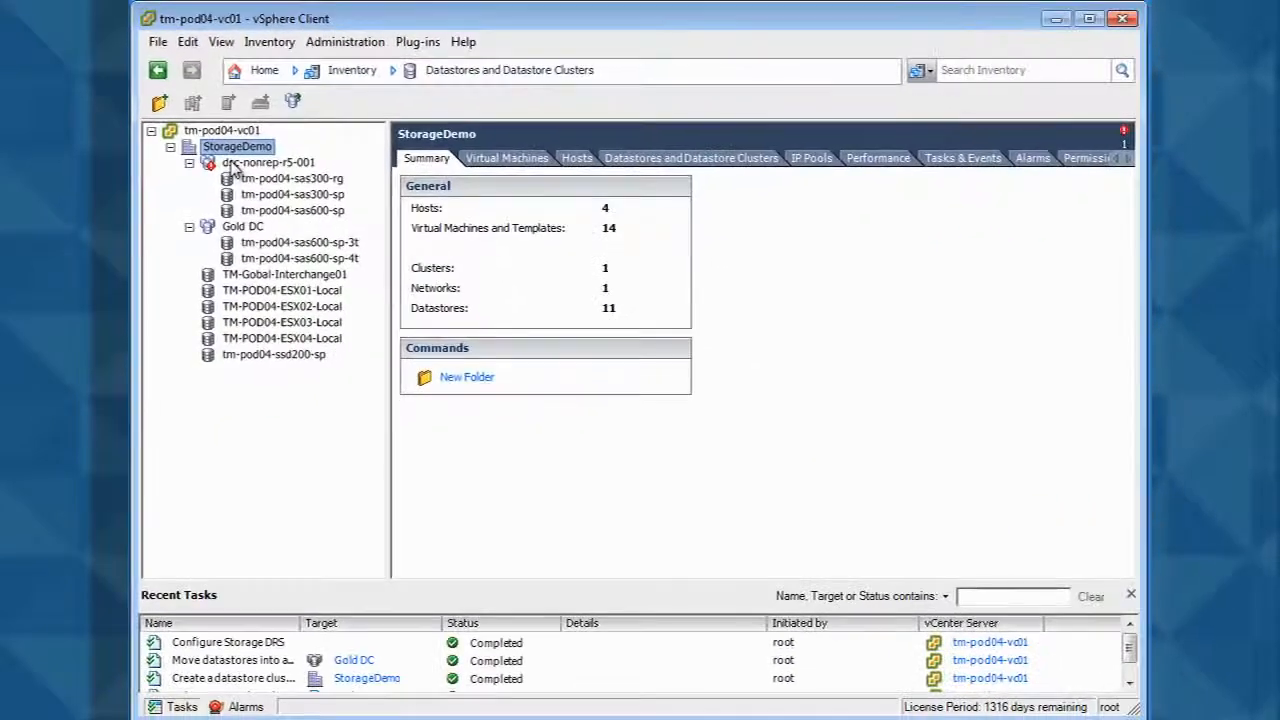
left_click(310, 306)
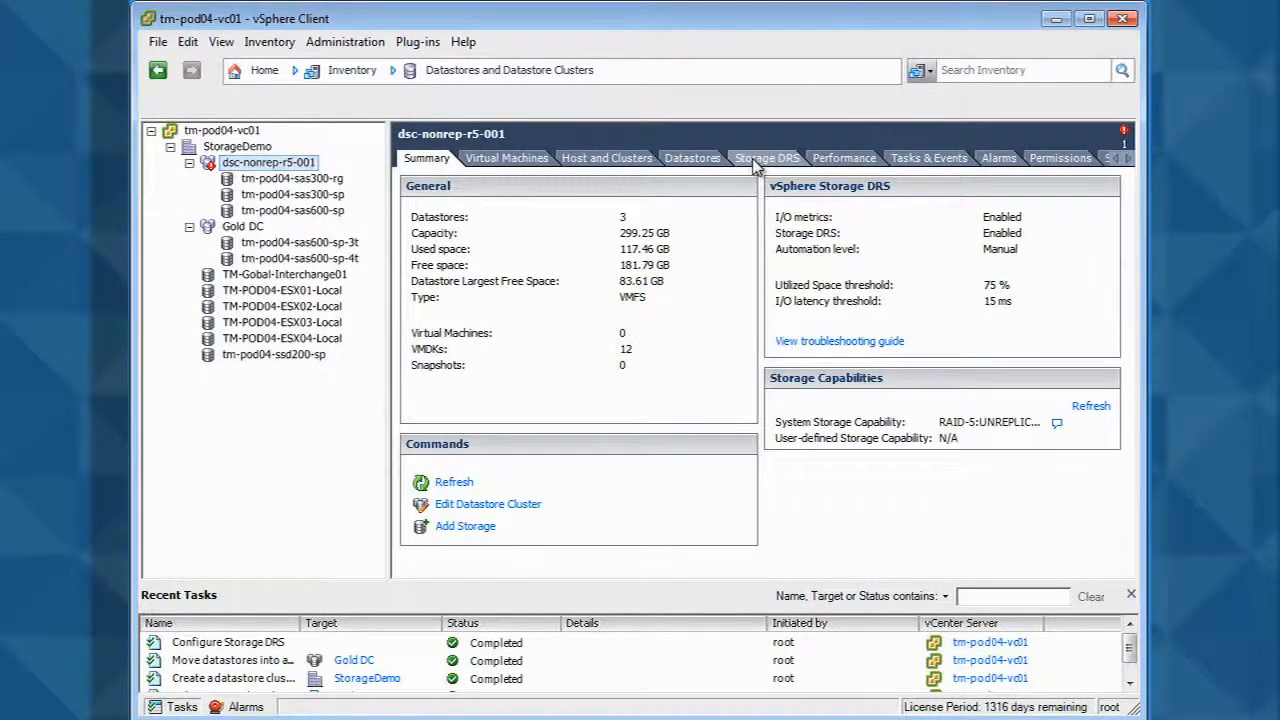
left_click(754, 163)
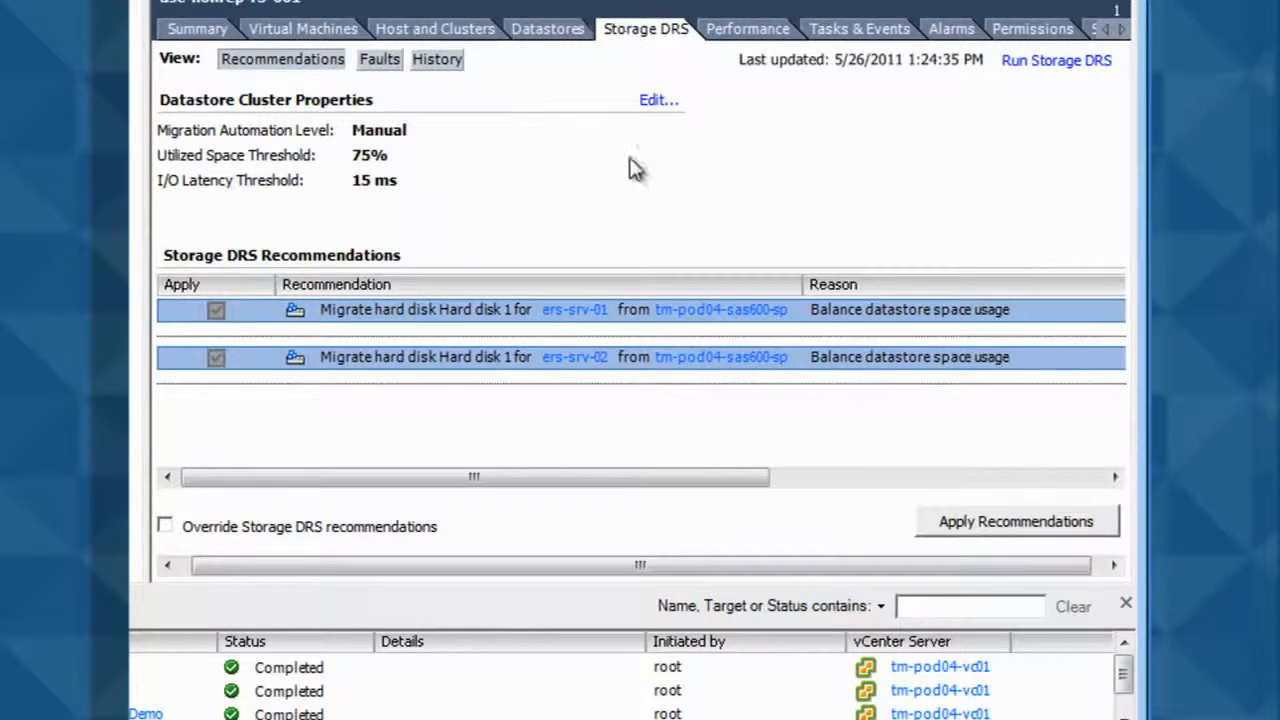
left_click(960, 522)
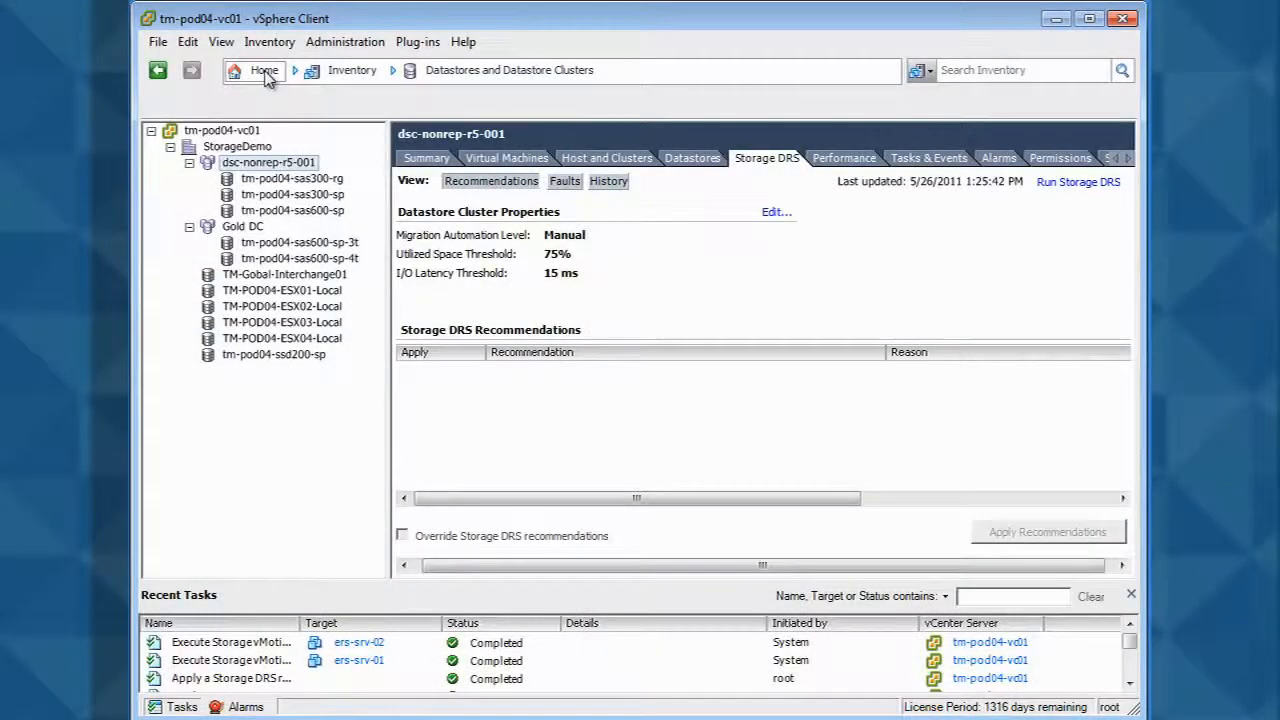
- Start creating a typical virtual machine in the StorageDemo datacenter named sql-srv-01
left_click(264, 72)
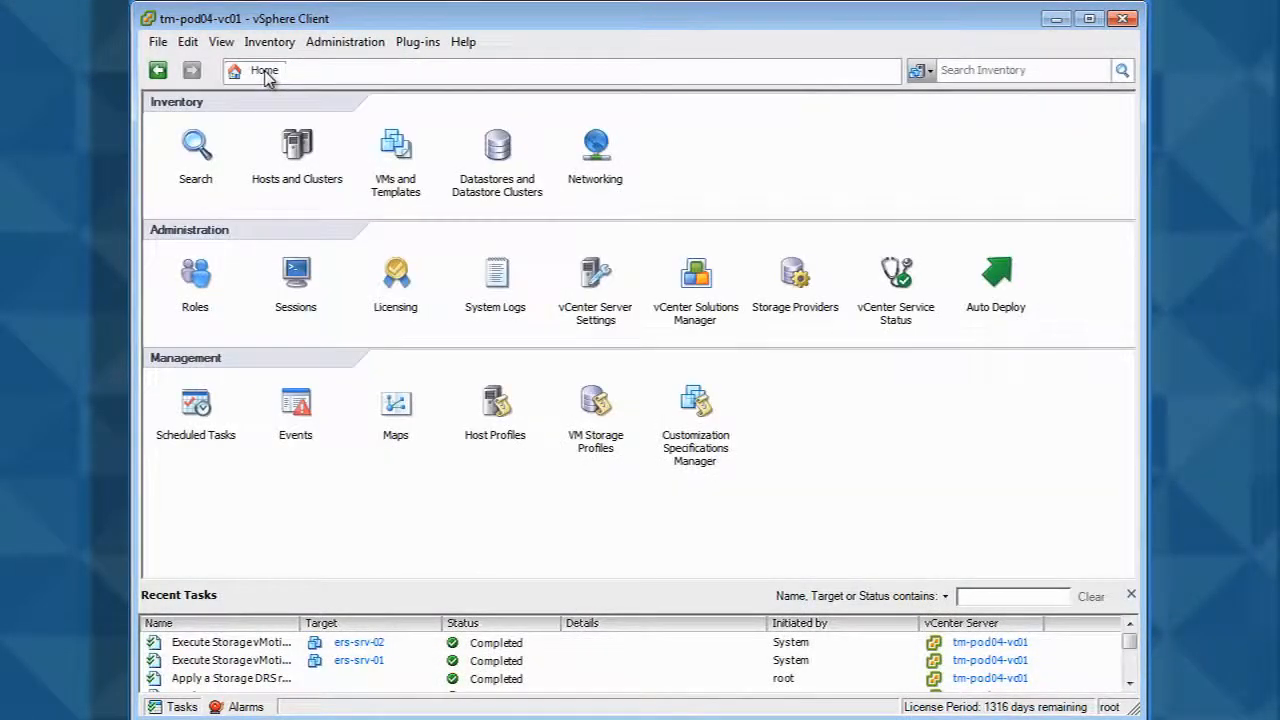
left_click(290, 146)
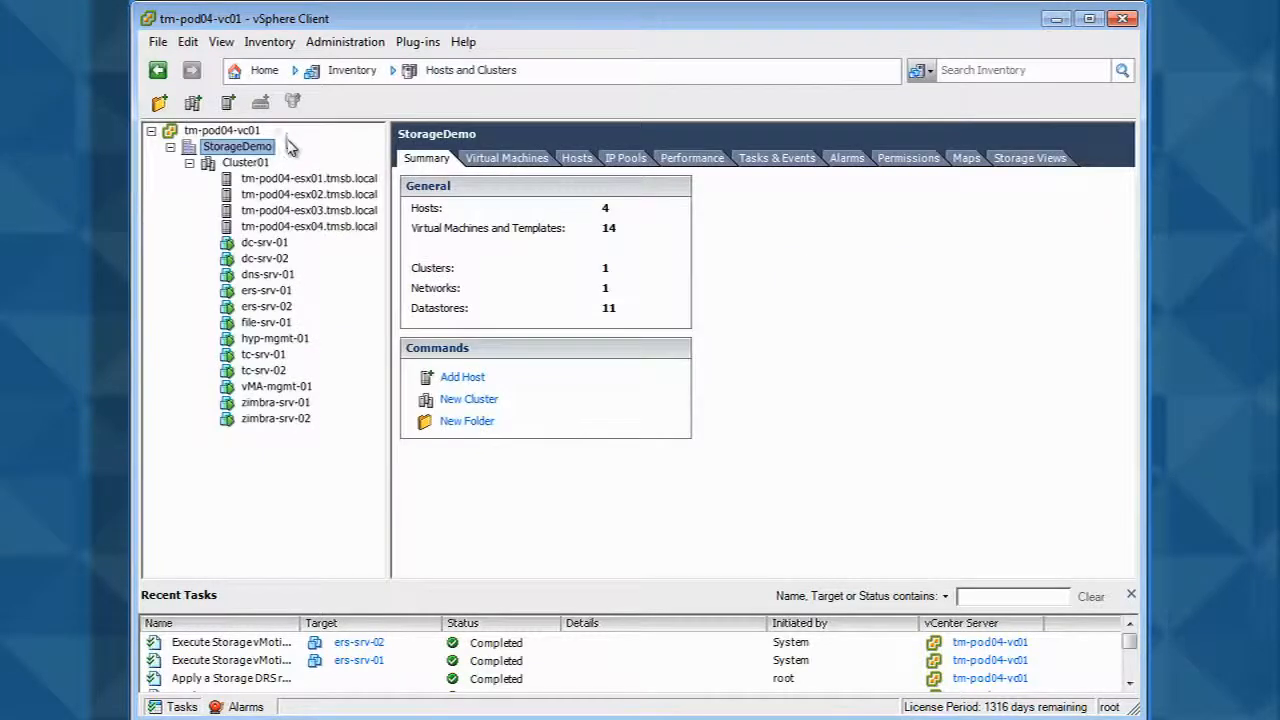
right_click(252, 152)
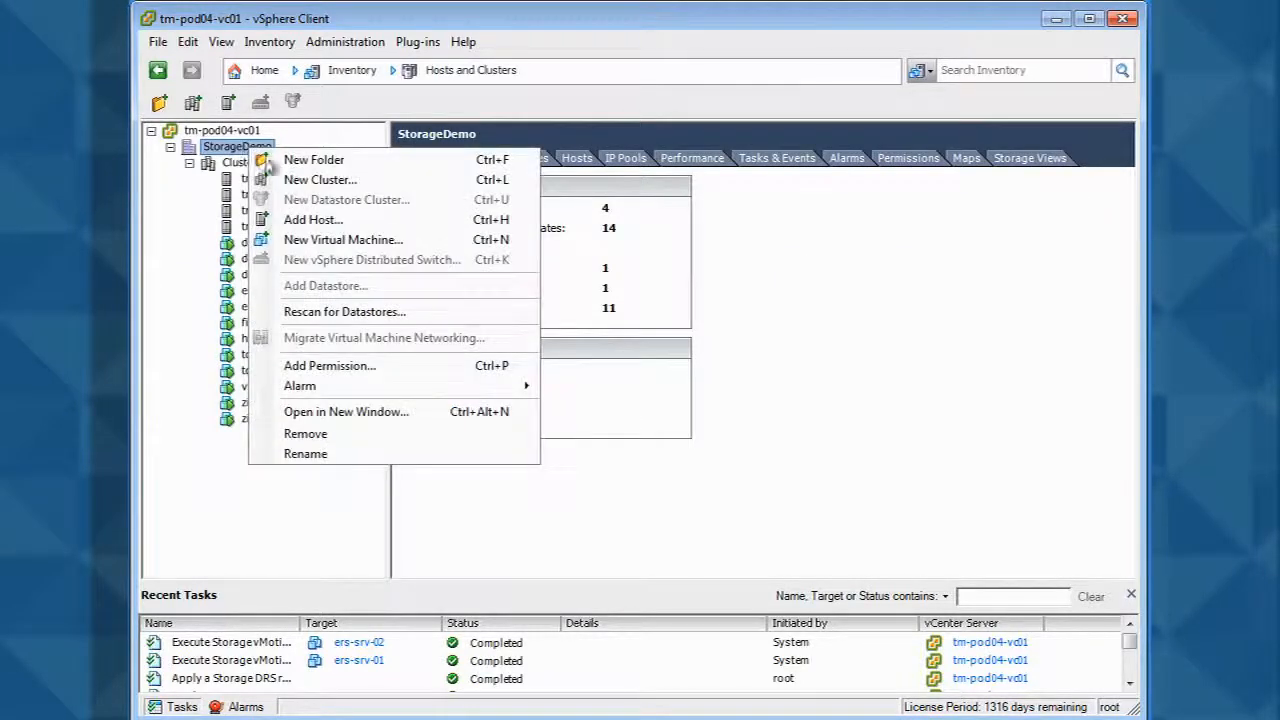
left_click(308, 242)
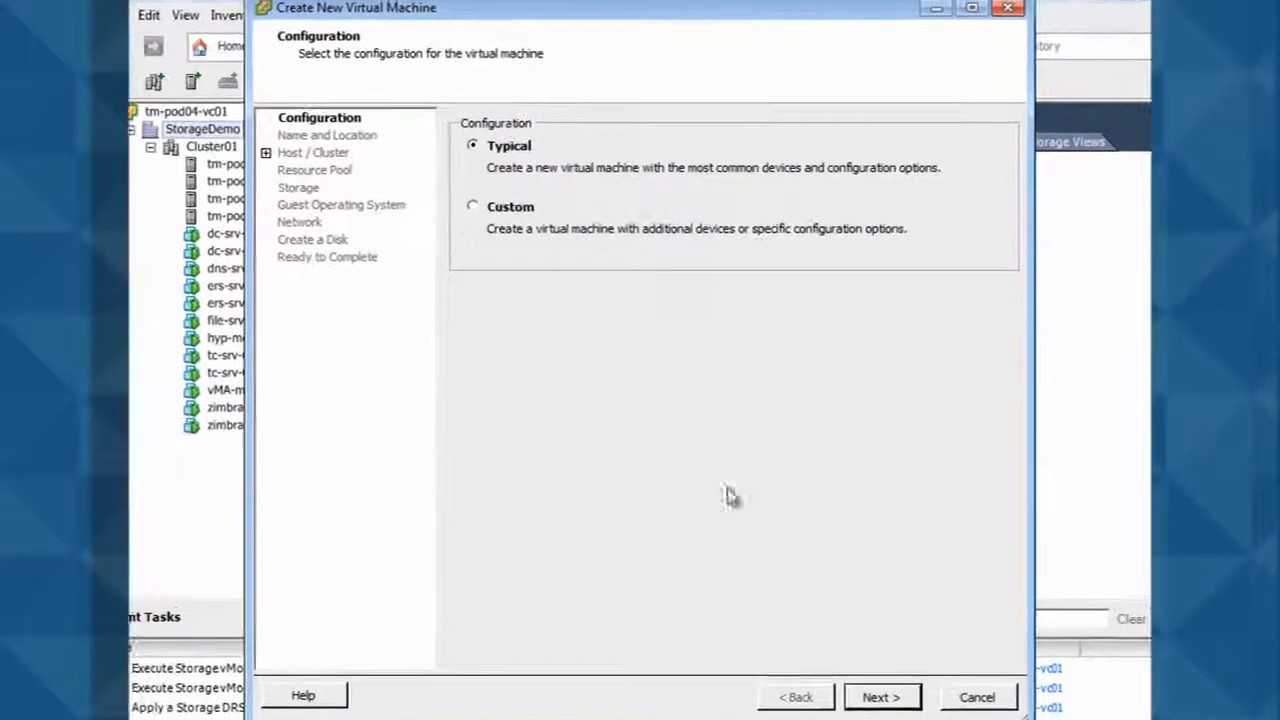
left_click(878, 698)
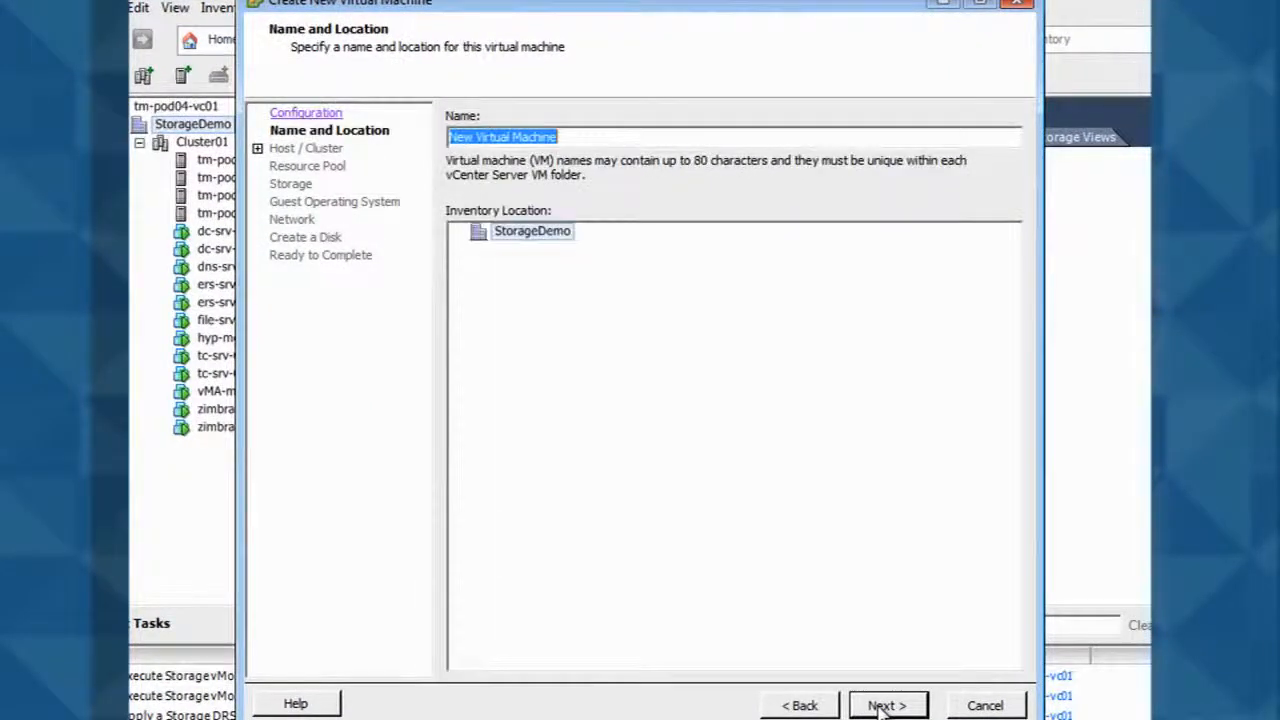
type("sq")
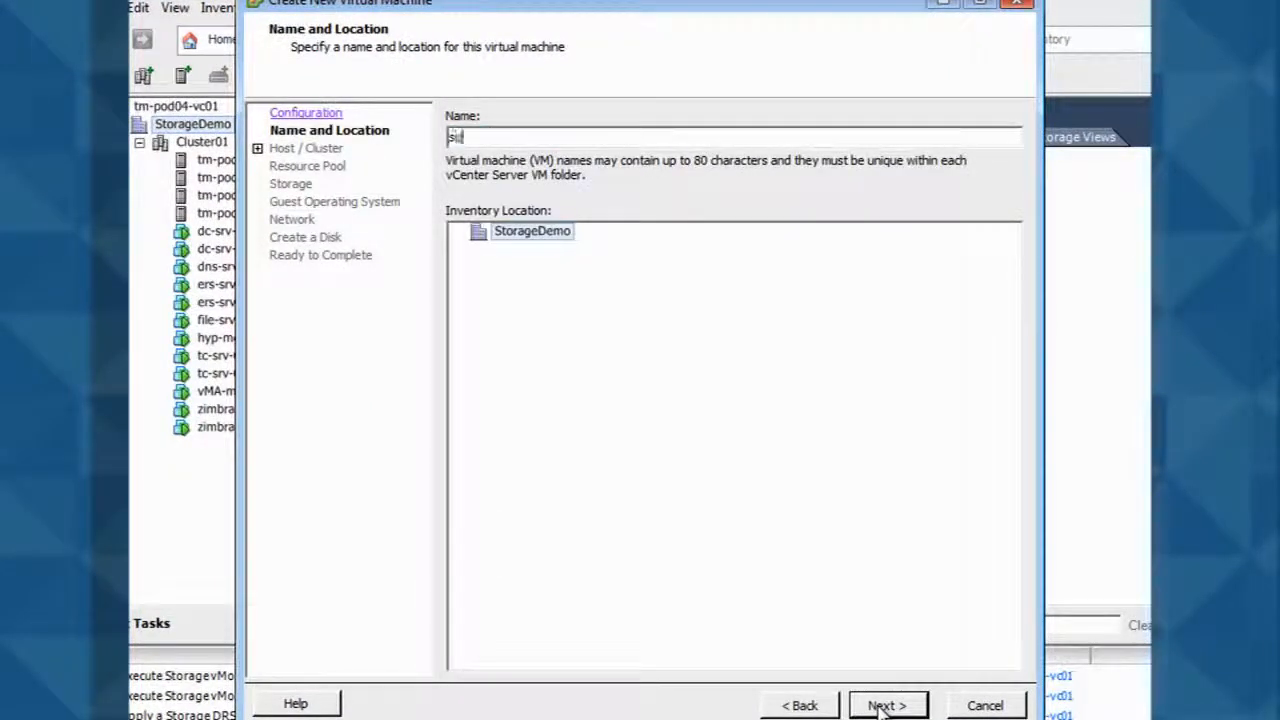
type("l-srv-01")
left_click(884, 705)
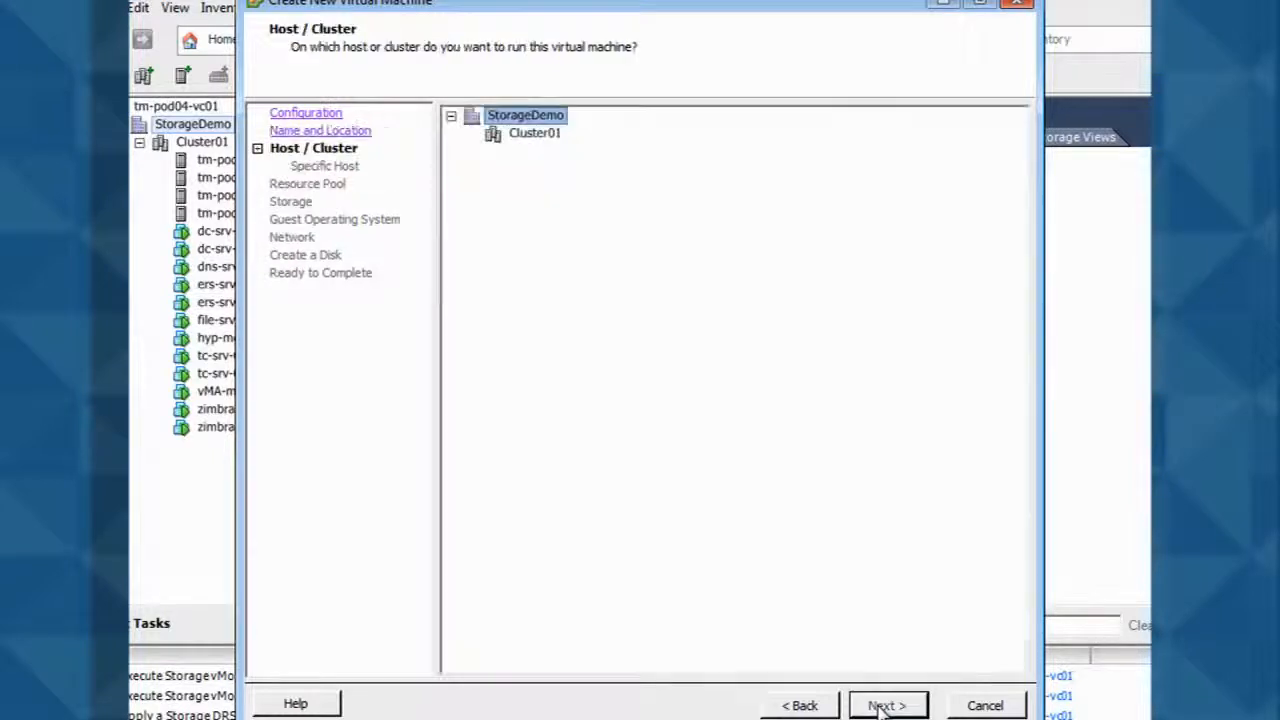
- Place the new VM on Cluster01 with host tm-pod04-esx02.tmsb.local
left_click(535, 134)
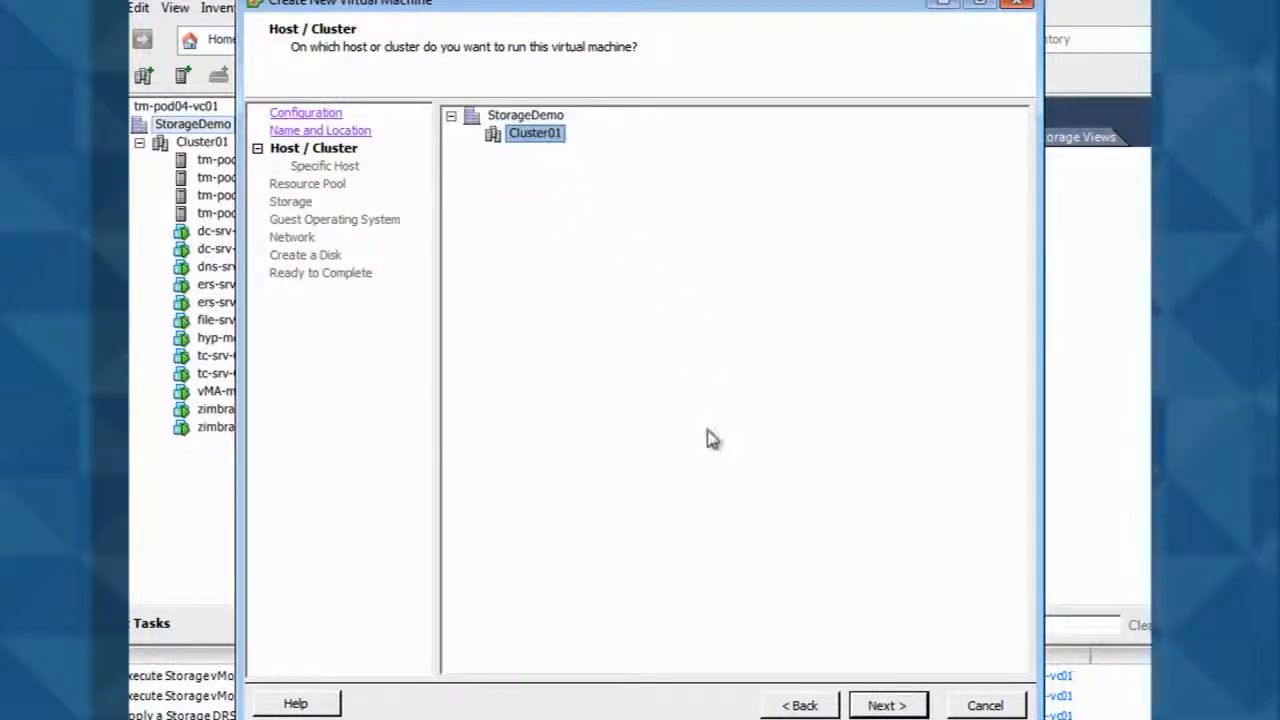
left_click(890, 705)
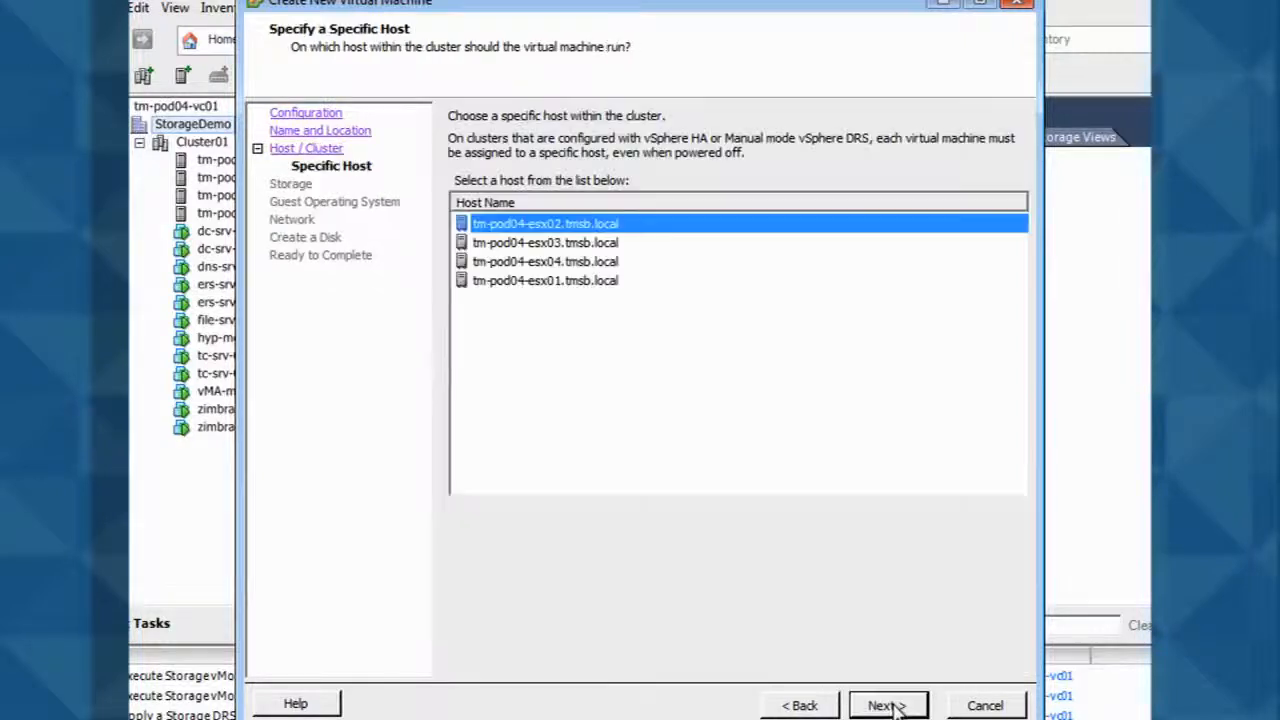
left_click(888, 705)
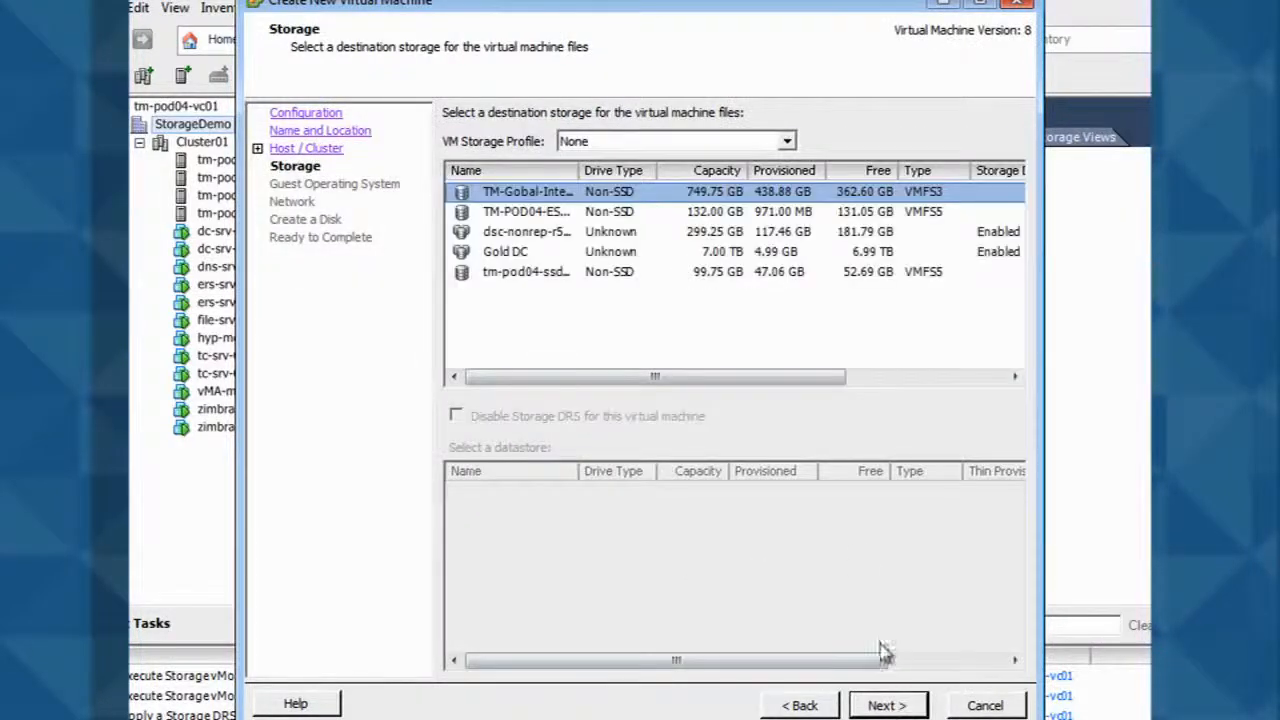
- Choose the Gold VM storage profile and the compatible Gold DC datastore cluster for the VM
left_click(787, 141)
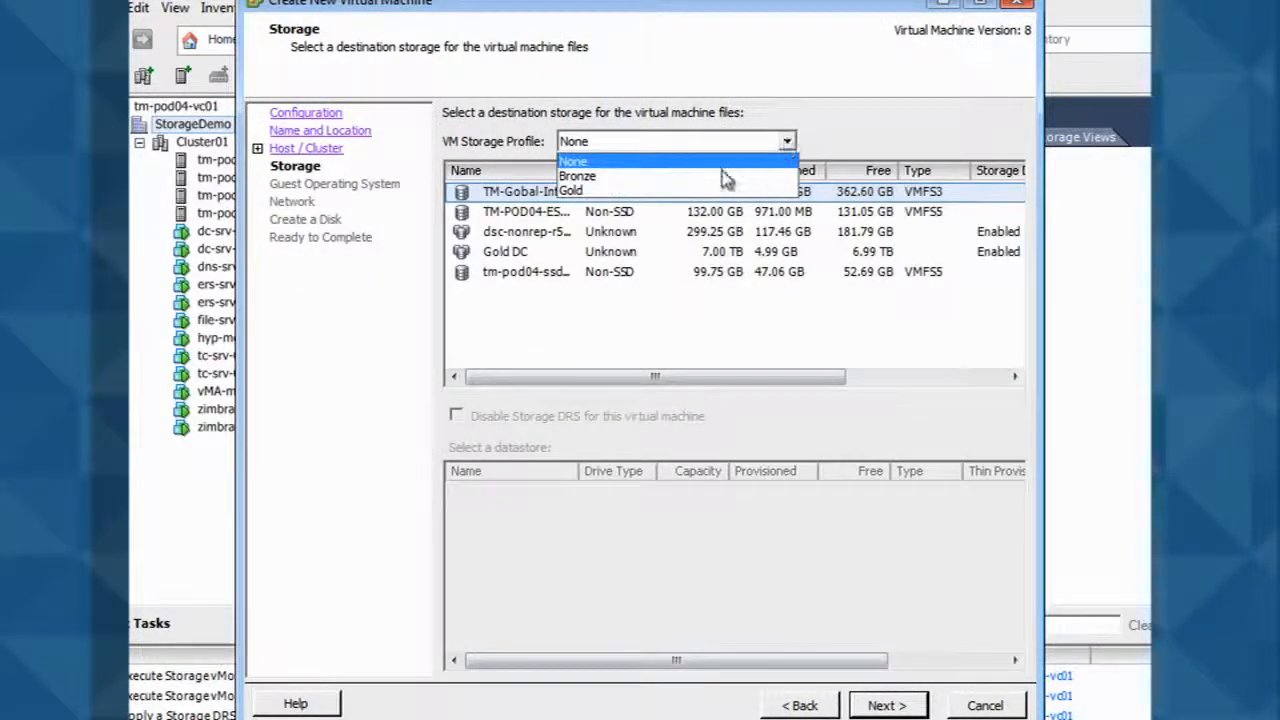
left_click(729, 190)
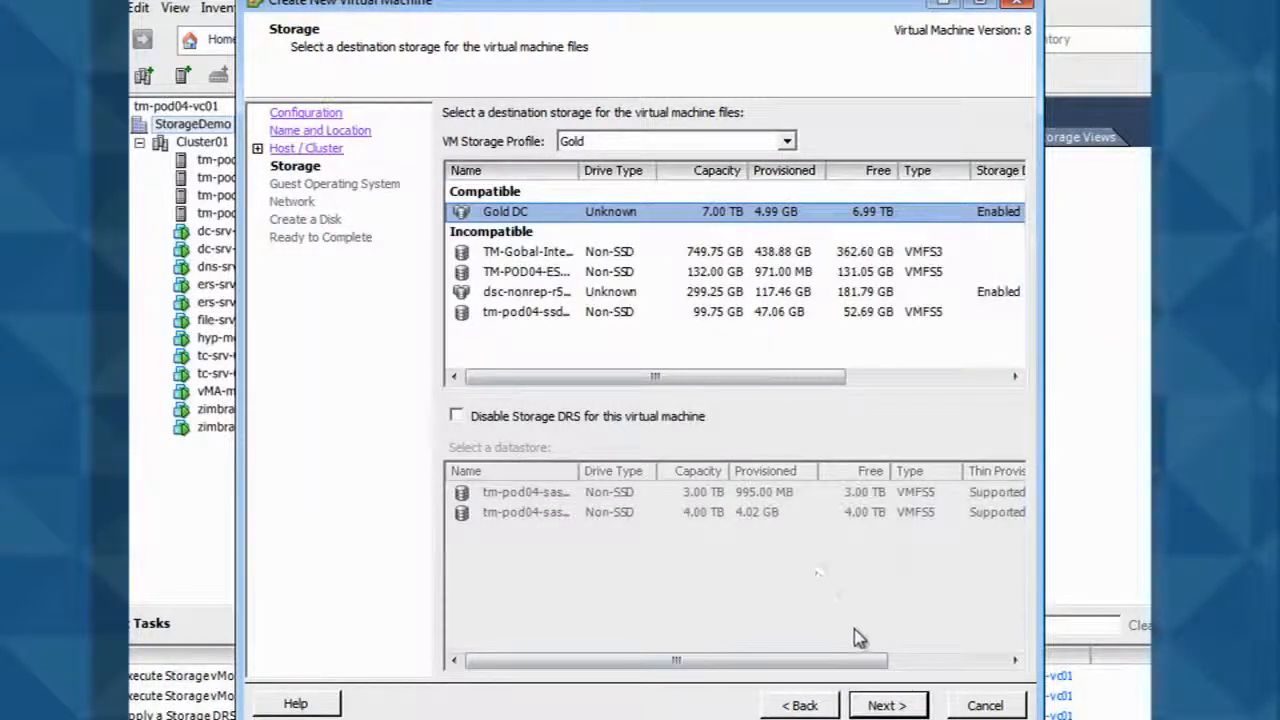
left_click(880, 706)
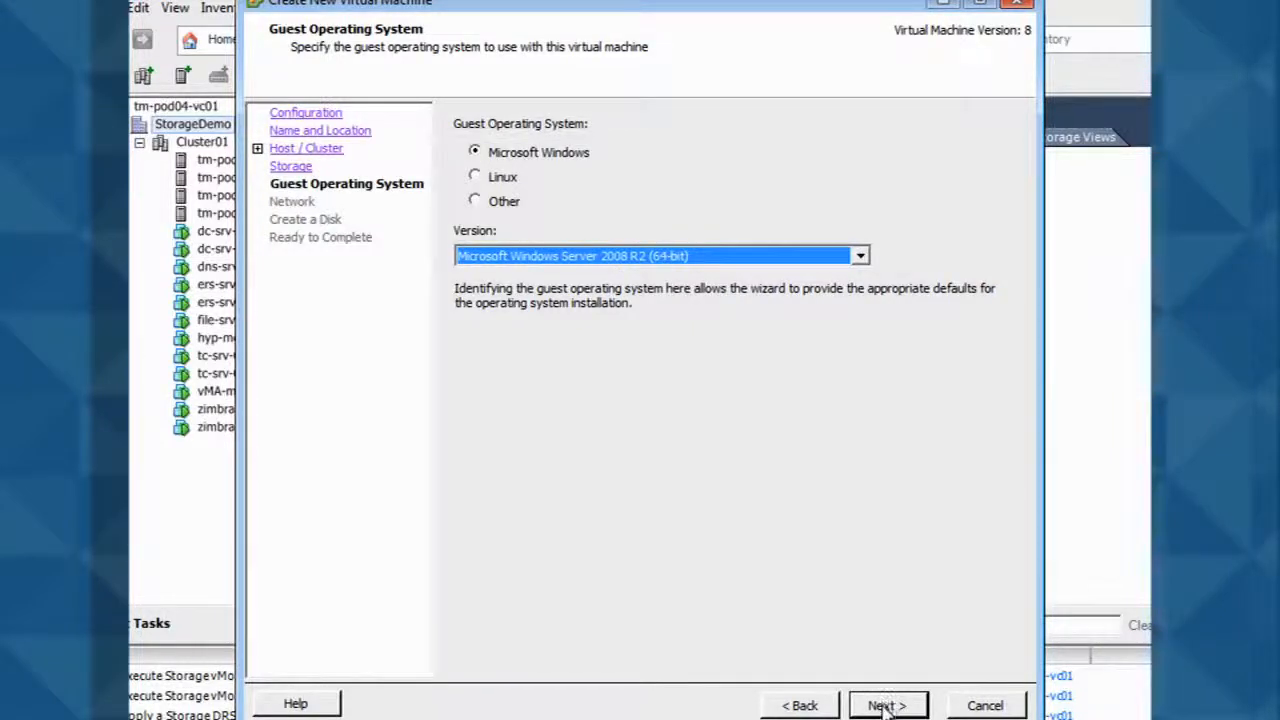
- Accept the default guest operating system, network and disk settings for the VM
left_click(885, 706)
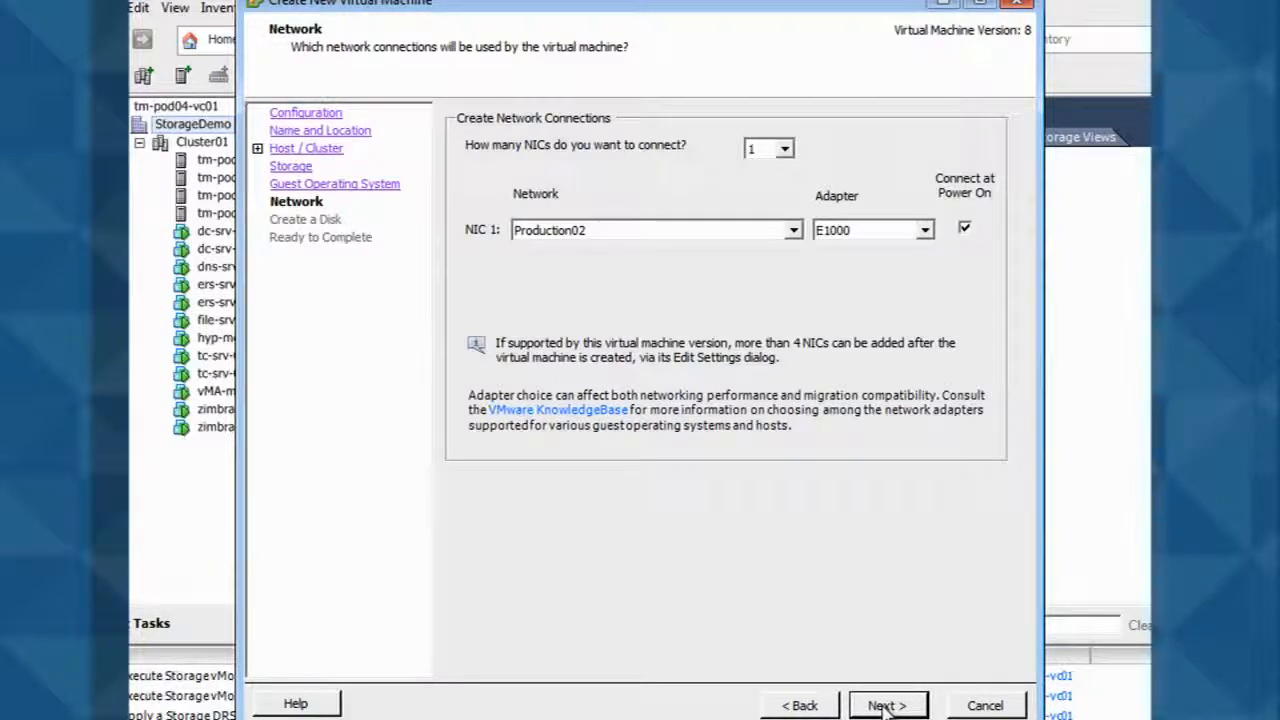
left_click(885, 706)
left_click(884, 705)
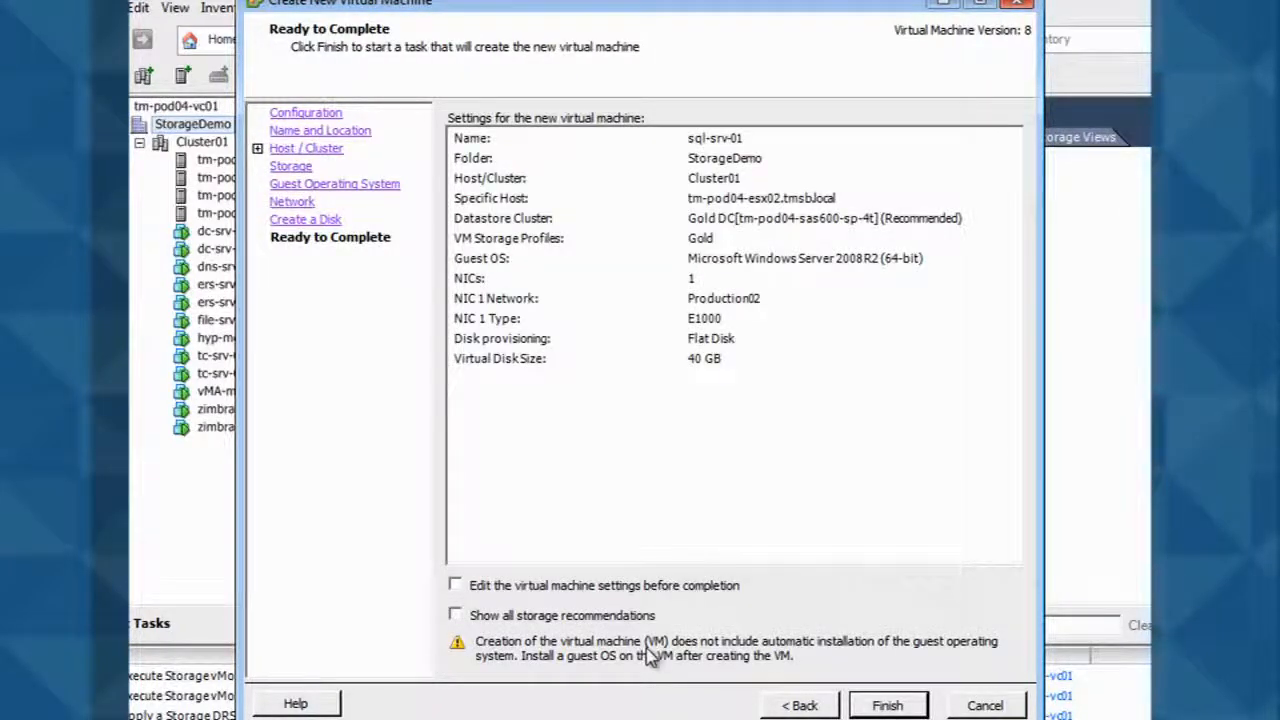
- Create the VM with all storage recommendations shown, apply the recommended placement, and select sql-srv-01 in the inventory
left_click(455, 617)
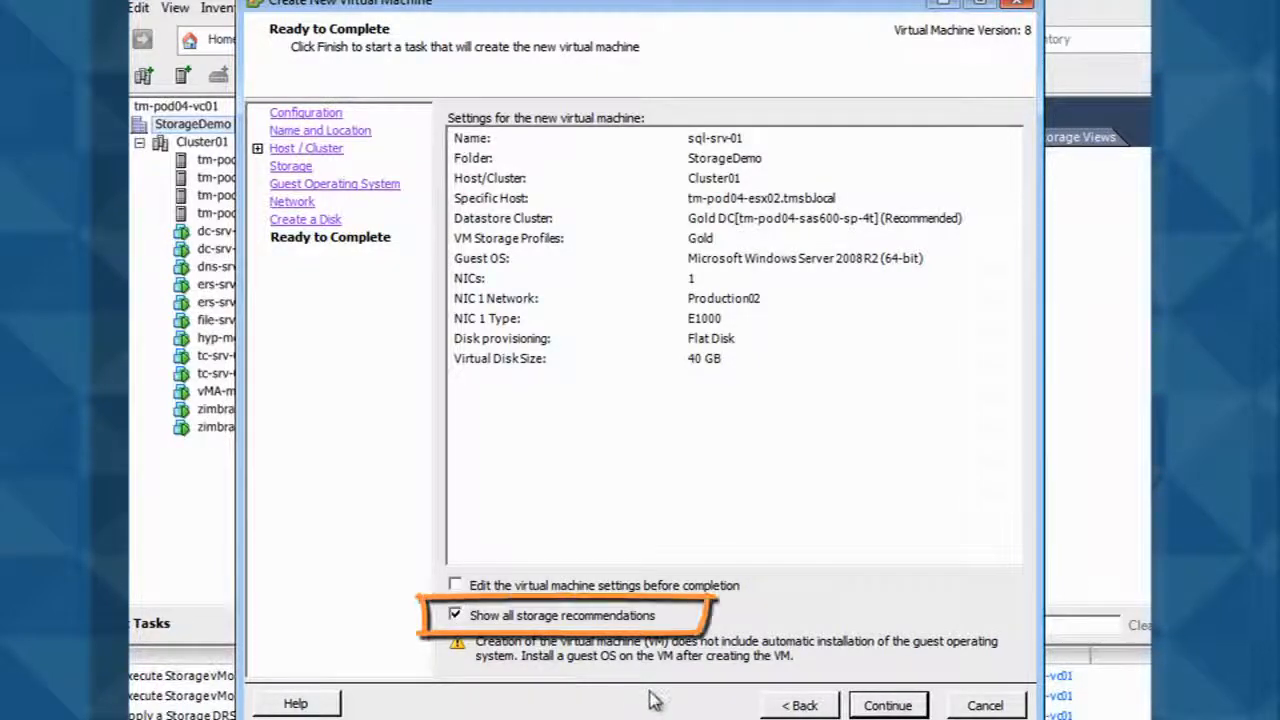
left_click(886, 706)
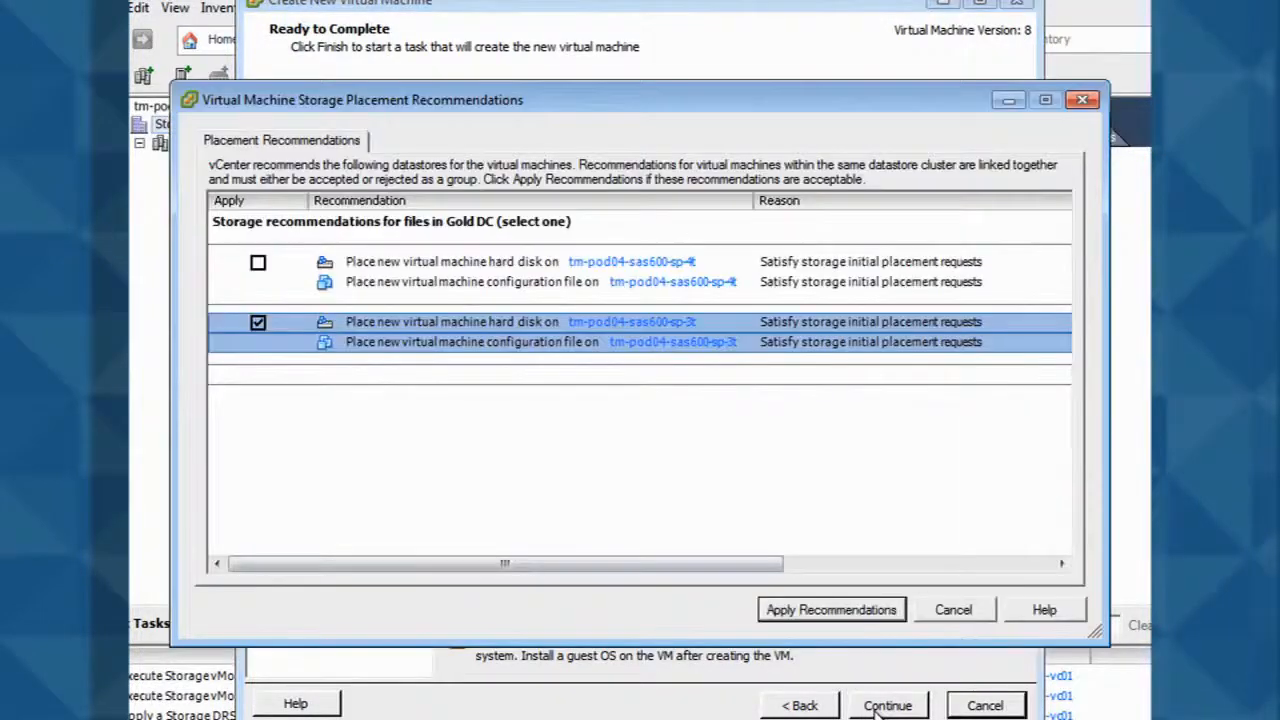
left_click(830, 612)
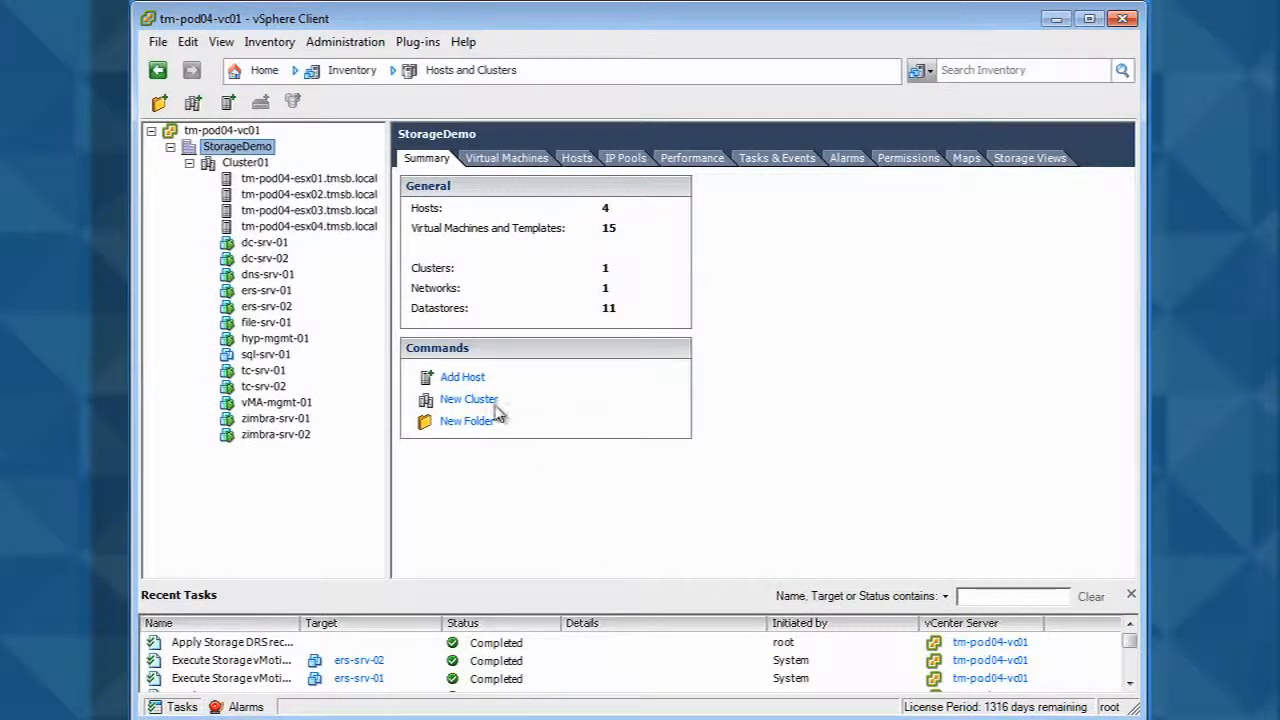
left_click(265, 354)
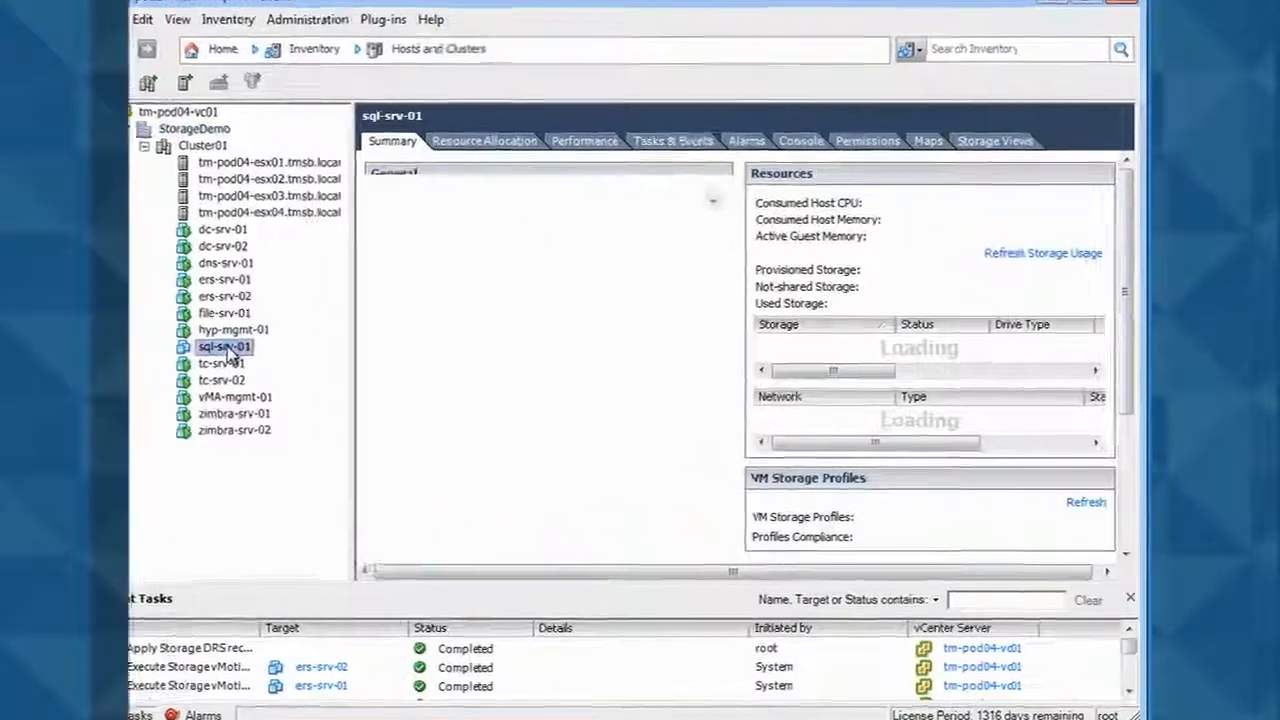